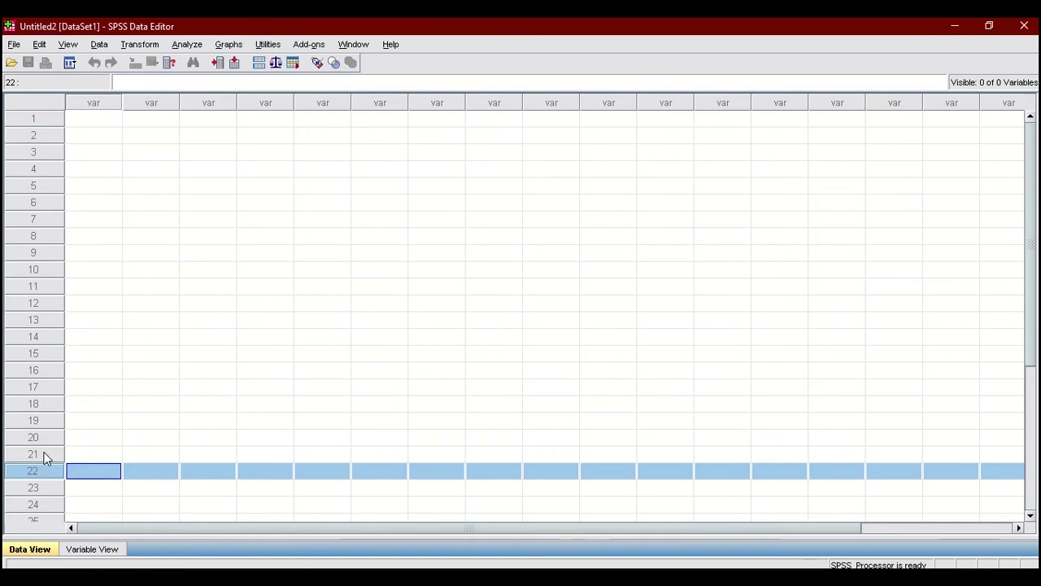
{"action": "left_click", "coordinate": [42, 455]}
{"action": "left_click", "coordinate": [39, 389]}
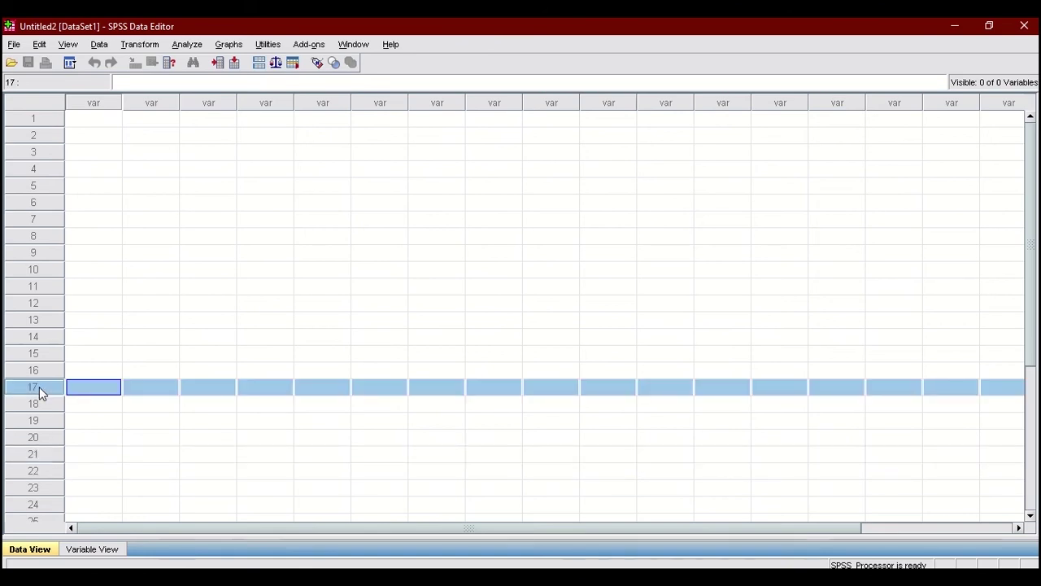
{"action": "left_click", "coordinate": [315, 101]}
{"action": "left_click", "coordinate": [436, 104]}
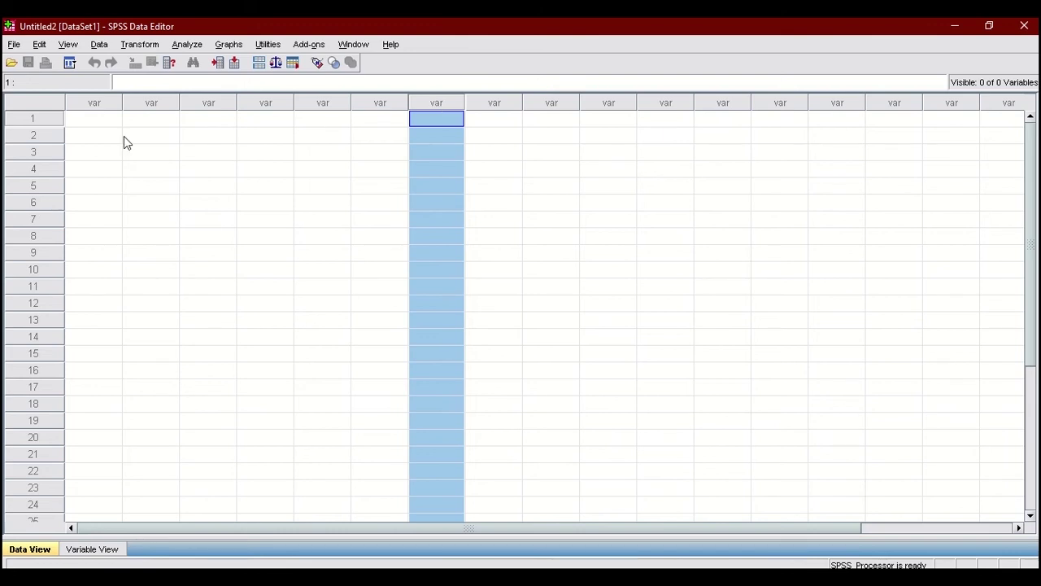
Step: Enter the values 1, 2 and 3 in the first three rows of the first data column
{"action": "left_click", "coordinate": [91, 122]}
{"action": "type", "text": "1"}
{"action": "key", "text": "Return"}
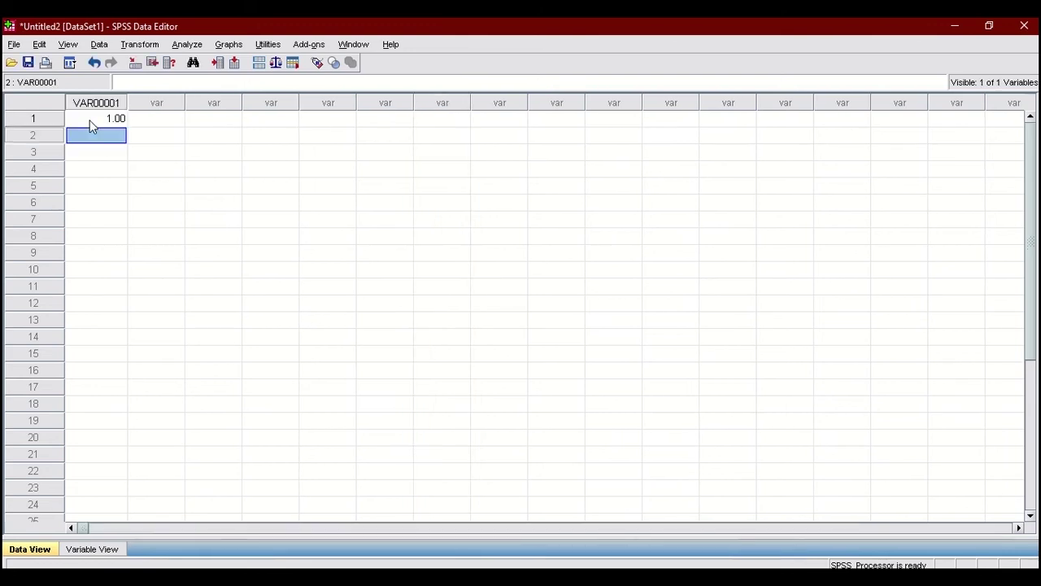
{"action": "type", "text": "2"}
{"action": "key", "text": "Return"}
{"action": "type", "text": "3"}
{"action": "key", "text": "Return"}
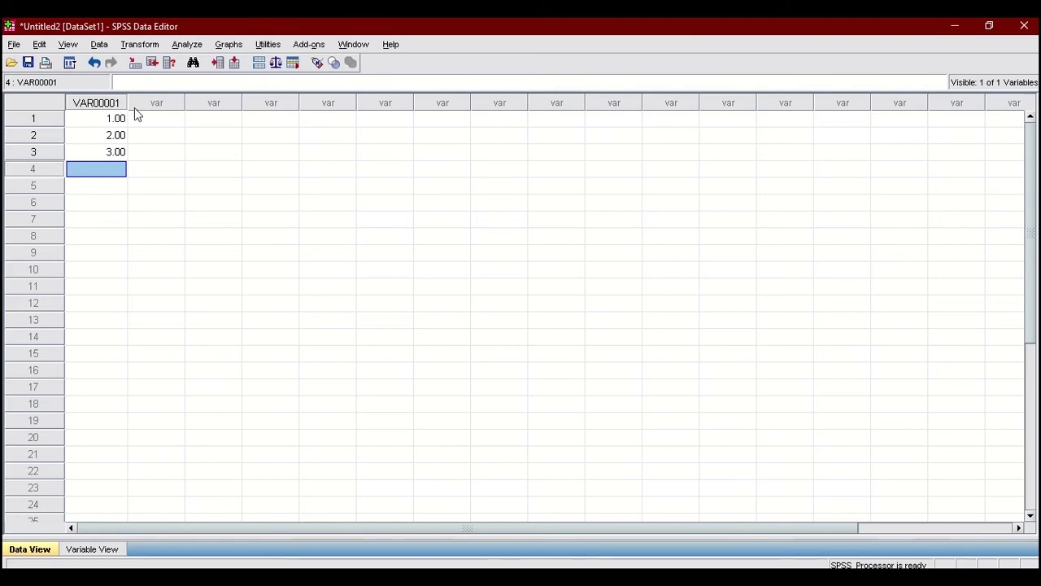
Step: Enter the values 2, 4 and 6 in the first three rows of the second data column
{"action": "left_click", "coordinate": [157, 117]}
{"action": "type", "text": "2"}
{"action": "key", "text": "Return"}
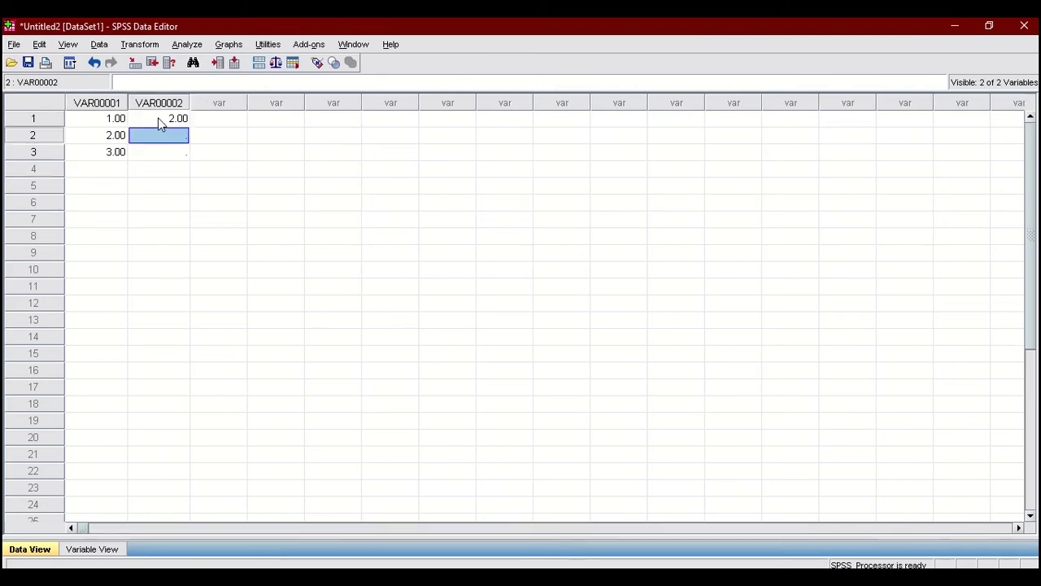
{"action": "type", "text": "4"}
{"action": "key", "text": "Return"}
{"action": "type", "text": "6"}
{"action": "key", "text": "Return"}
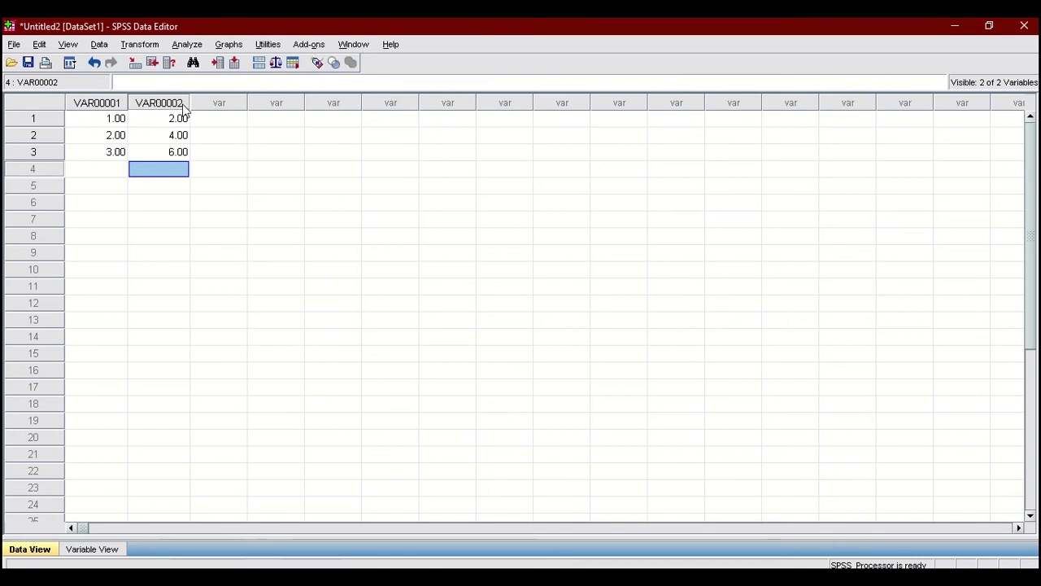
Step: Enter the values 4, 5 and 6 in the first three rows of the third data column
{"action": "left_click", "coordinate": [227, 121]}
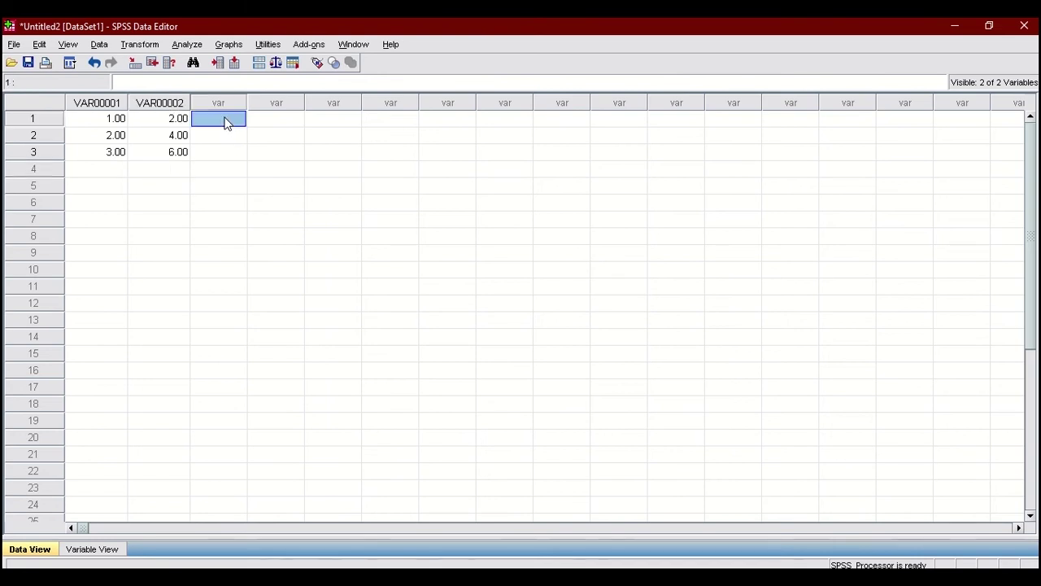
{"action": "type", "text": "4"}
{"action": "key", "text": "Return"}
{"action": "type", "text": "5"}
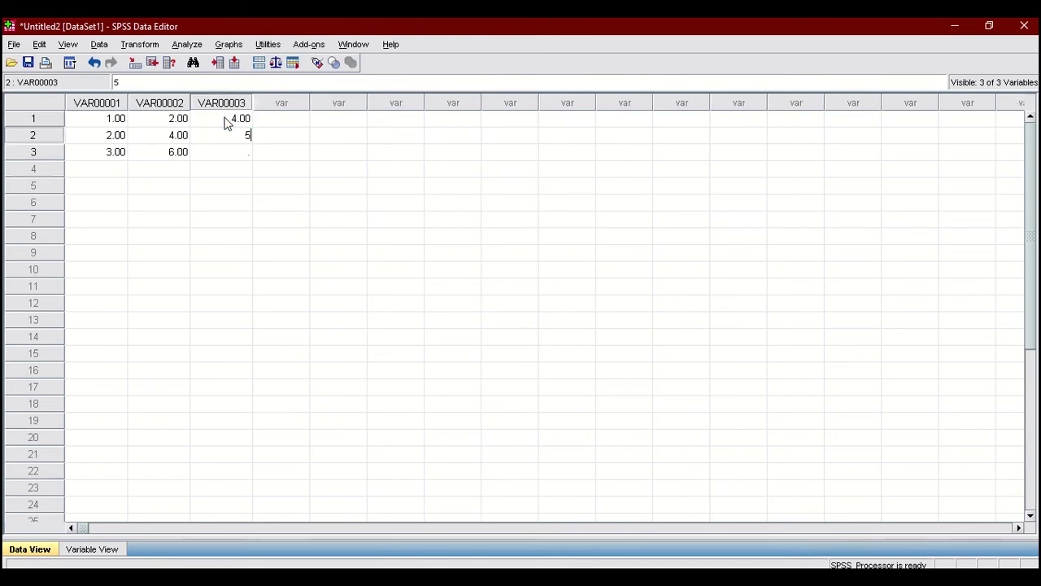
{"action": "key", "text": "Return"}
{"action": "type", "text": "6"}
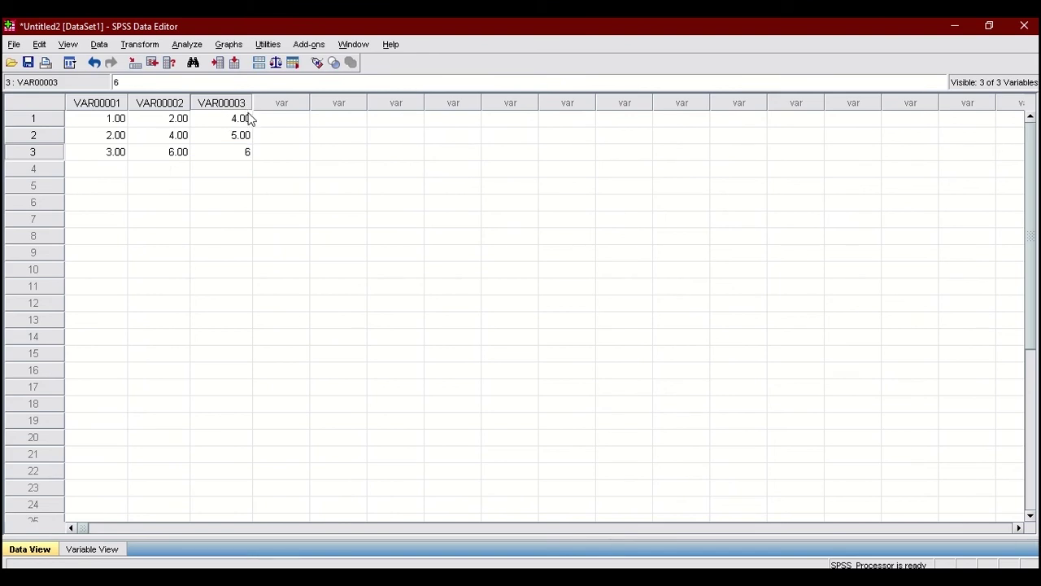
{"action": "left_click", "coordinate": [277, 154]}
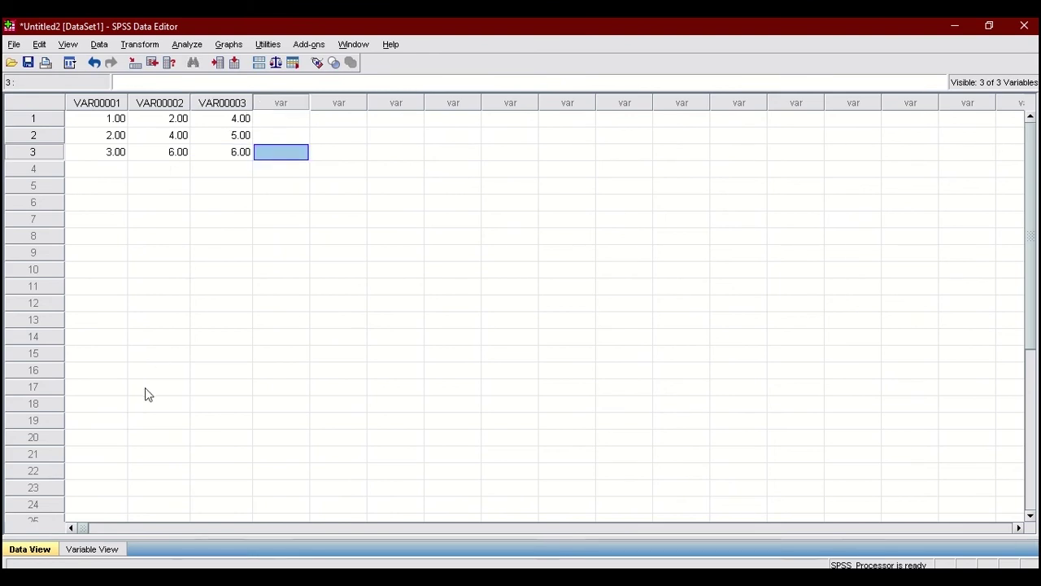
Step: Show the variable definitions and rename the first variable as ID
{"action": "left_click", "coordinate": [94, 549]}
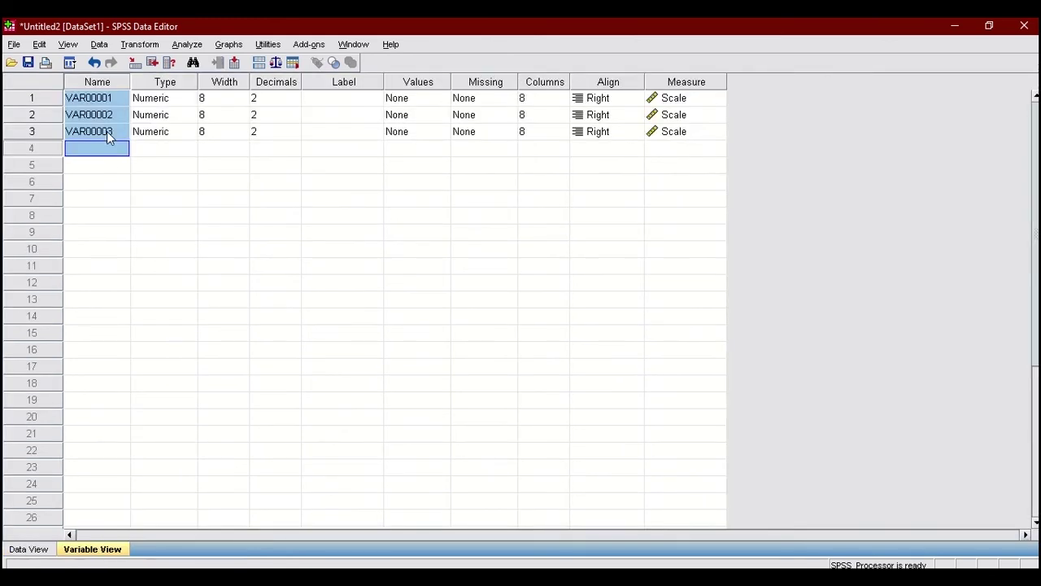
{"action": "left_click", "coordinate": [144, 180]}
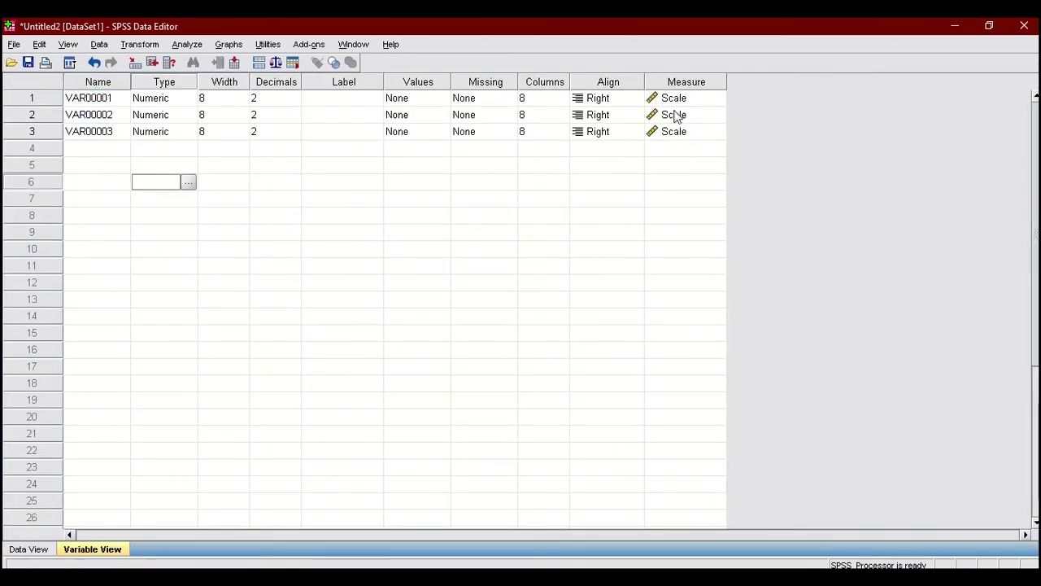
{"action": "left_click", "coordinate": [114, 101]}
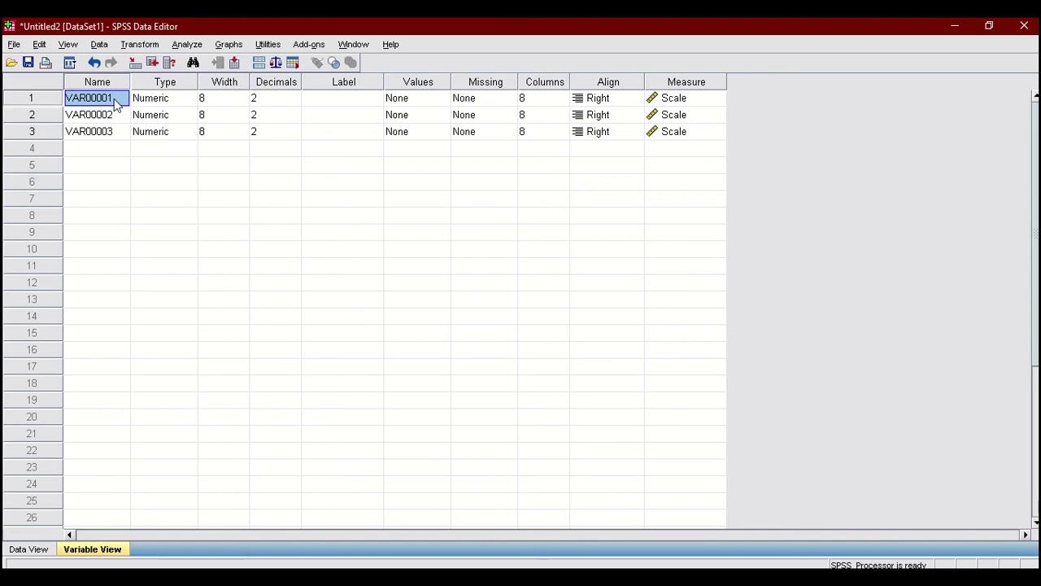
{"action": "key", "text": "BackSpace"}
{"action": "type", "text": "ID"}
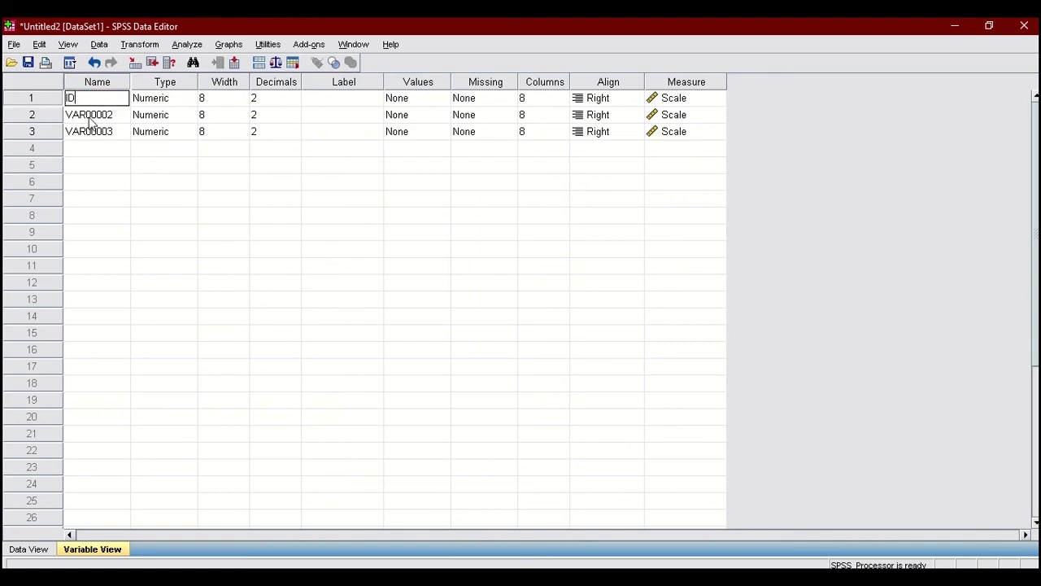
Step: Rename the second variable as Gender
{"action": "left_click", "coordinate": [91, 119]}
{"action": "key", "text": "BackSpace"}
{"action": "type", "text": "g"}
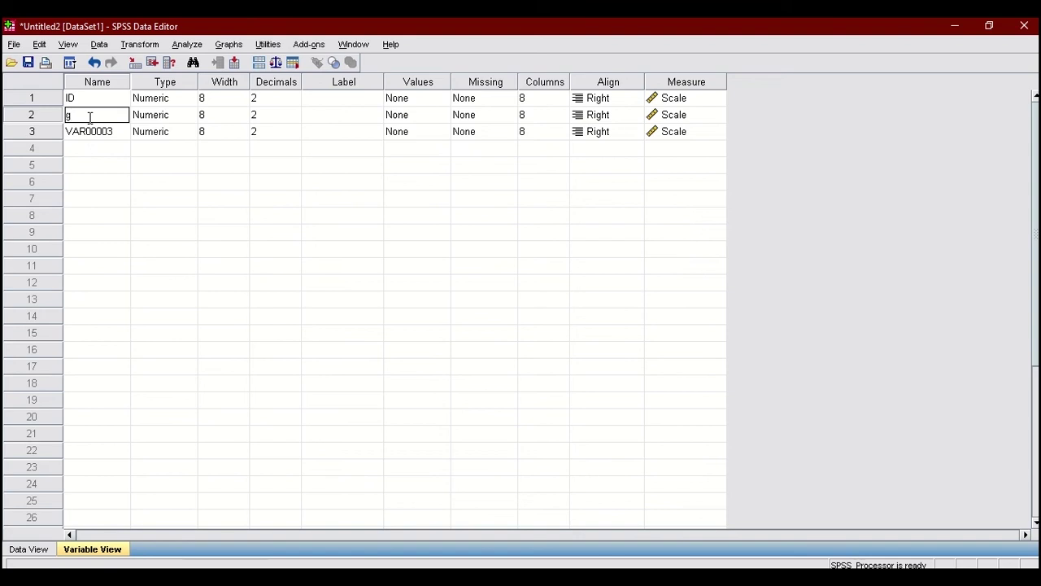
{"action": "key", "text": "BackSpace"}
{"action": "type", "text": "Gender"}
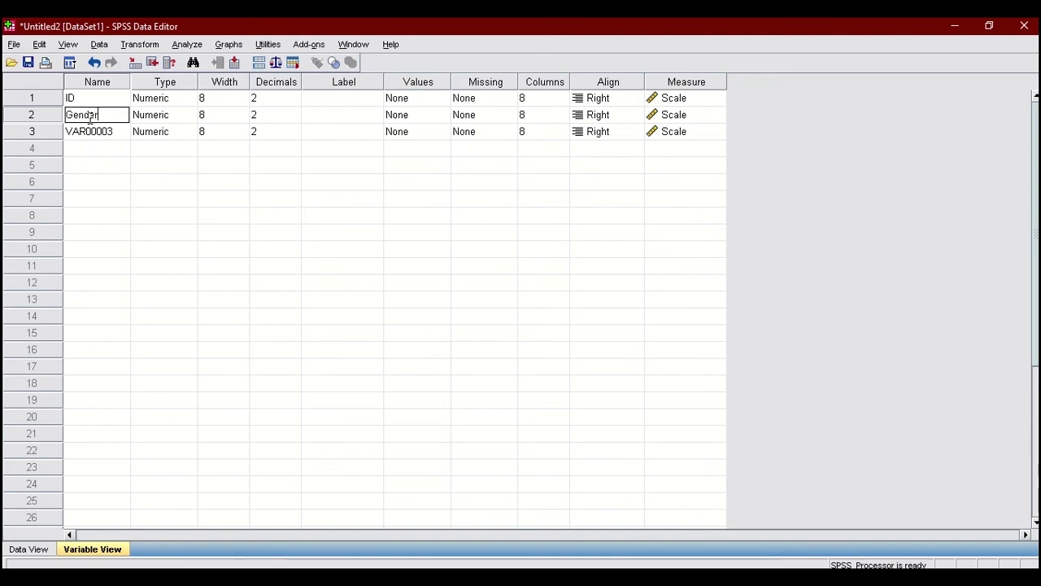
Step: Rename the third variable as Height and add a fourth variable named Weight
{"action": "left_click", "coordinate": [95, 133]}
{"action": "key", "text": "BackSpace"}
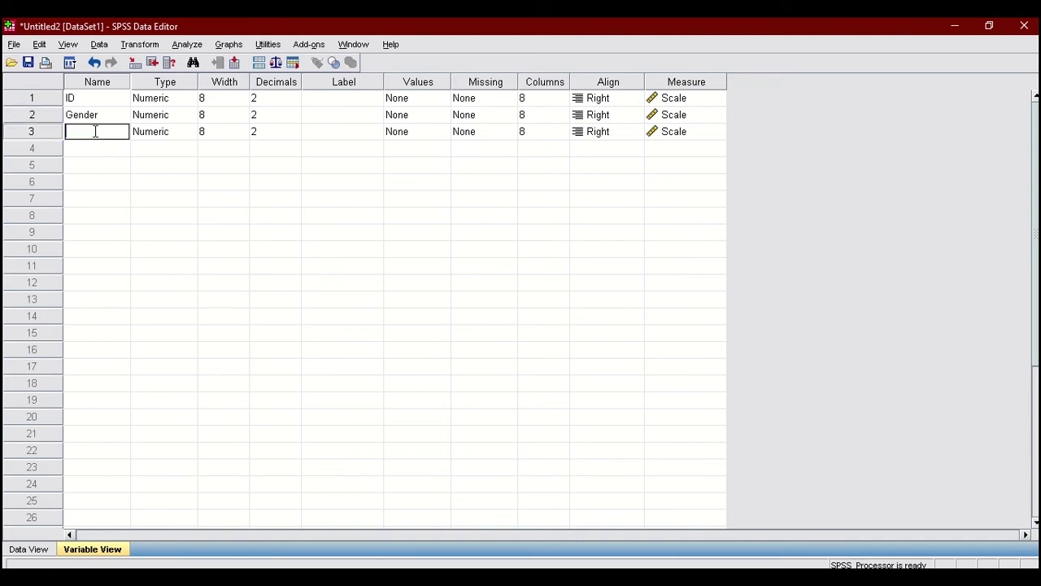
{"action": "type", "text": "Height"}
{"action": "left_click", "coordinate": [100, 155]}
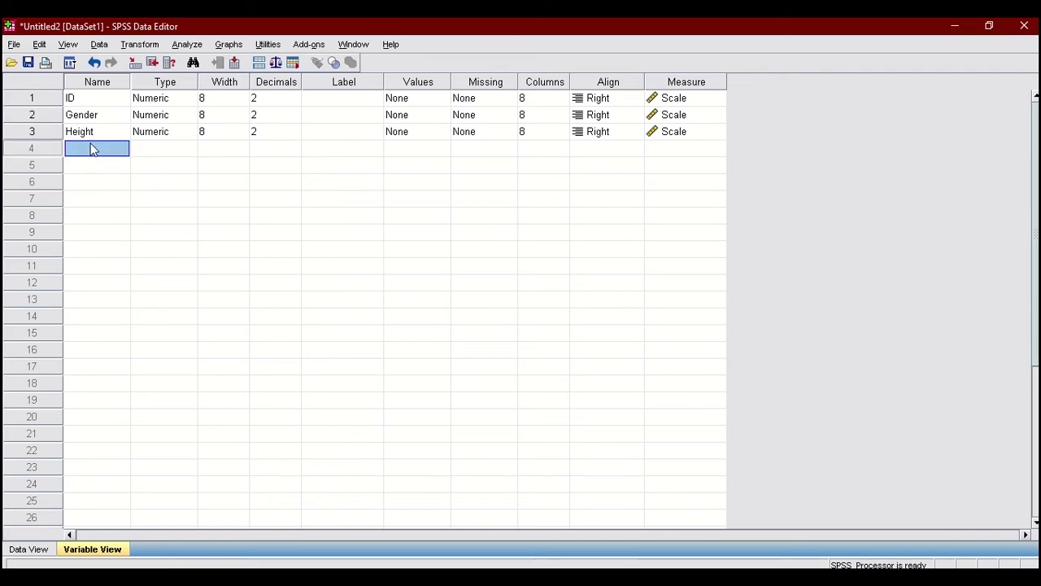
{"action": "type", "text": "Weight"}
{"action": "key", "text": "Return"}
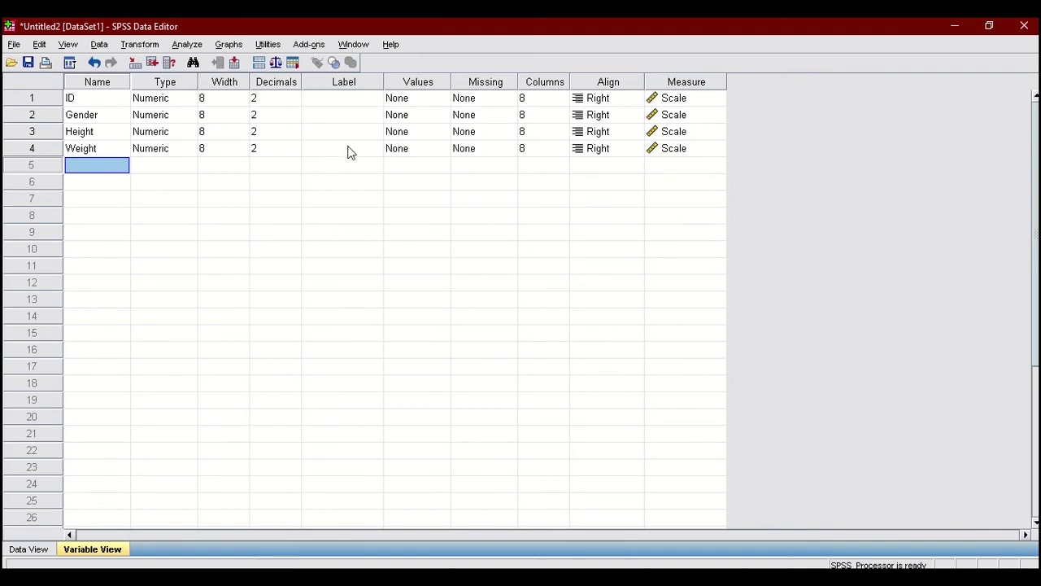
Step: Review the Date and String type options for the ID variable and keep its type as Numeric
{"action": "left_click", "coordinate": [167, 84]}
{"action": "left_click", "coordinate": [205, 152]}
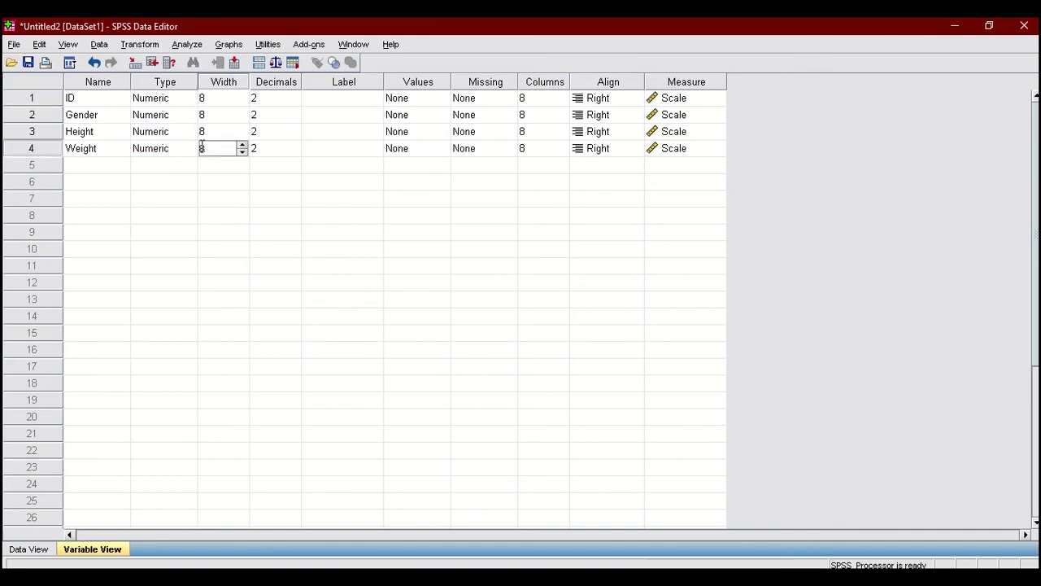
{"action": "left_click", "coordinate": [181, 99]}
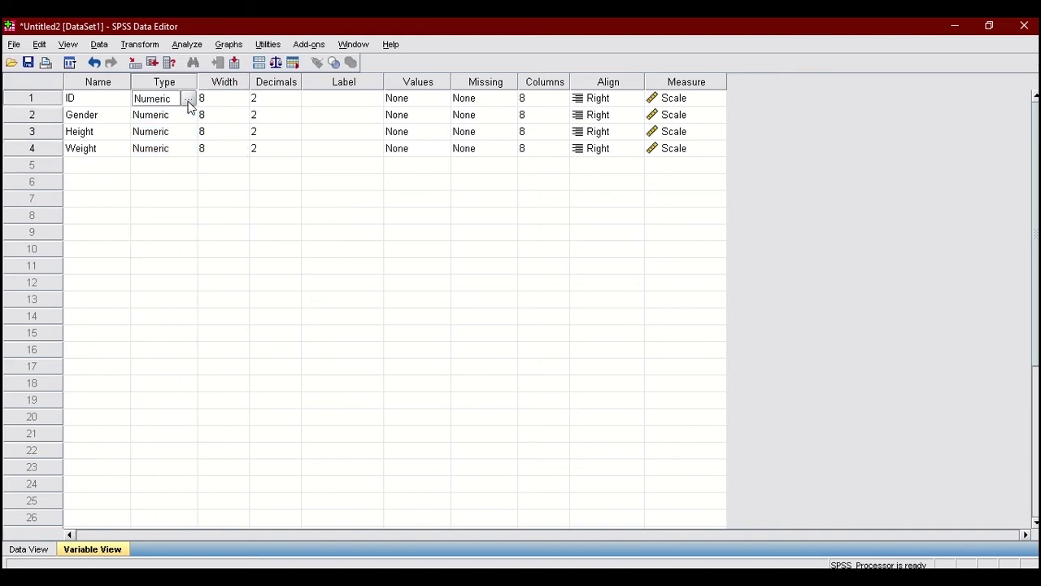
{"action": "left_click", "coordinate": [188, 99]}
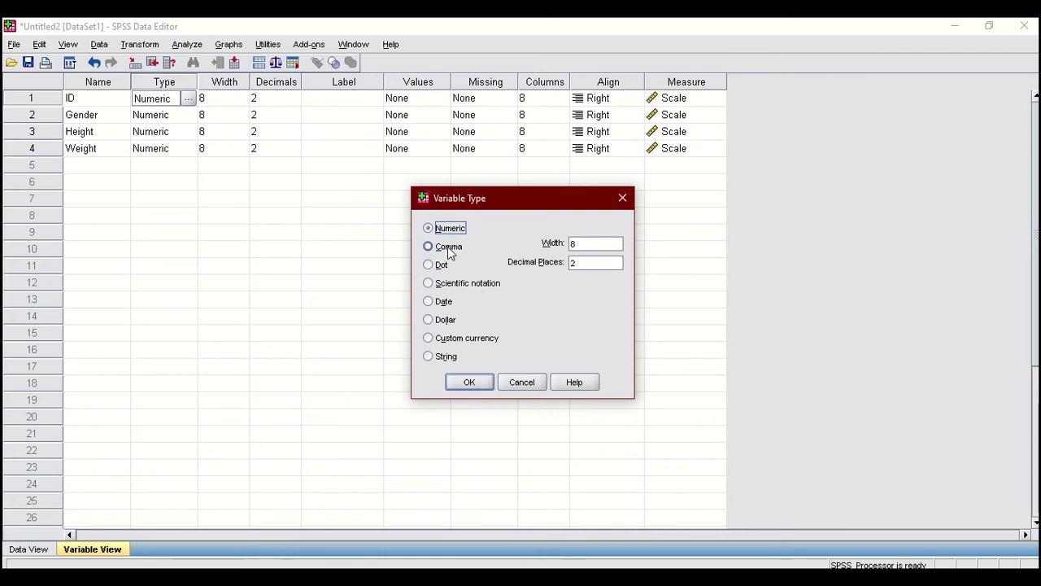
{"action": "left_click", "coordinate": [445, 302]}
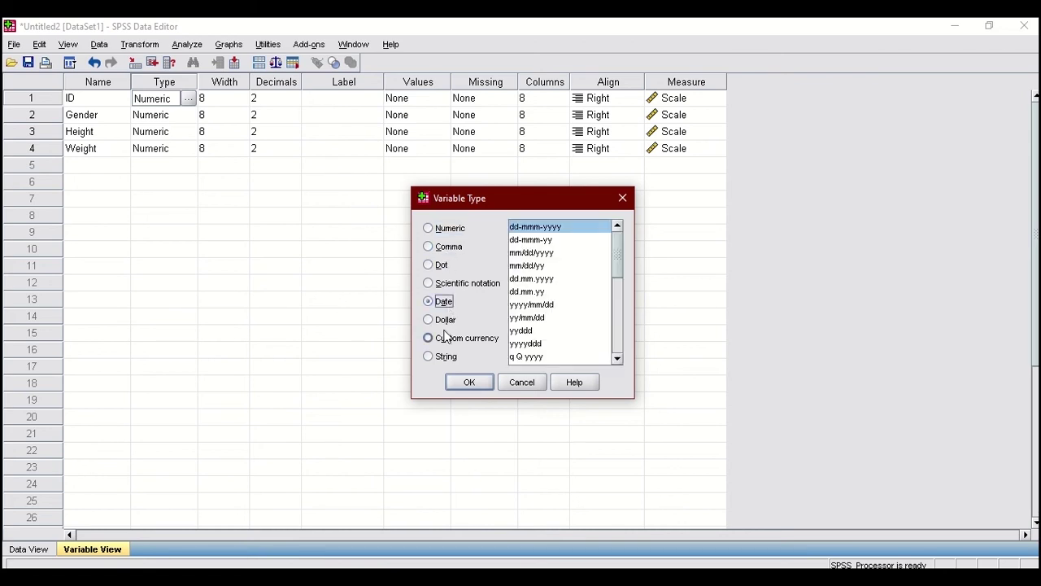
{"action": "left_click", "coordinate": [446, 362]}
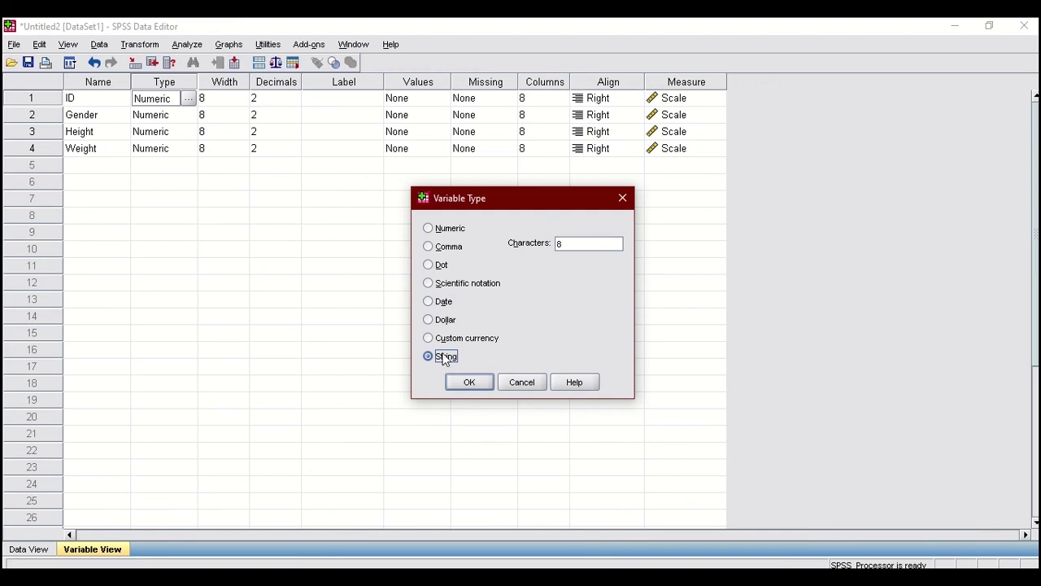
{"action": "left_click", "coordinate": [441, 231]}
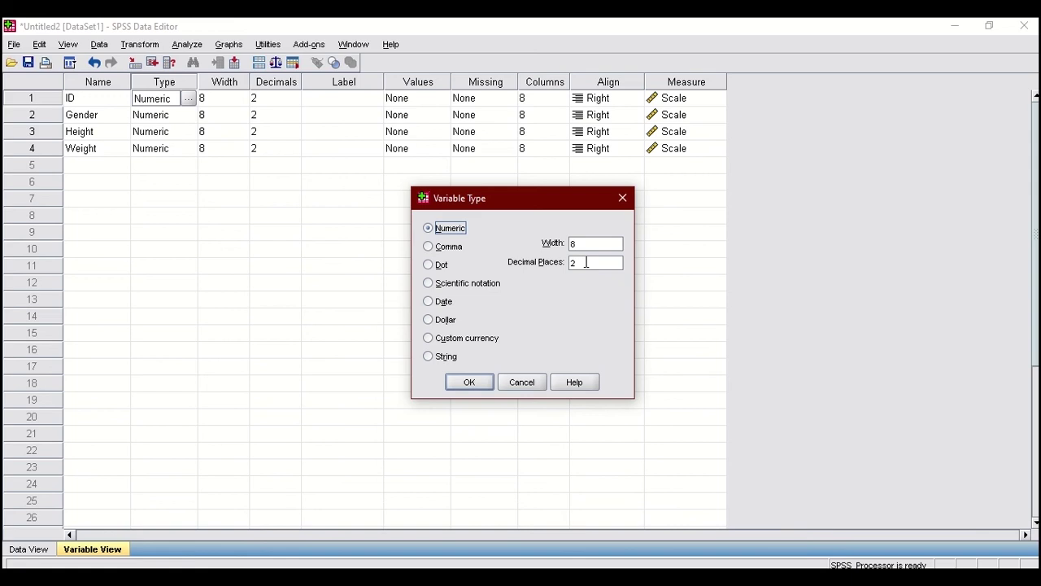
{"action": "left_click", "coordinate": [472, 382]}
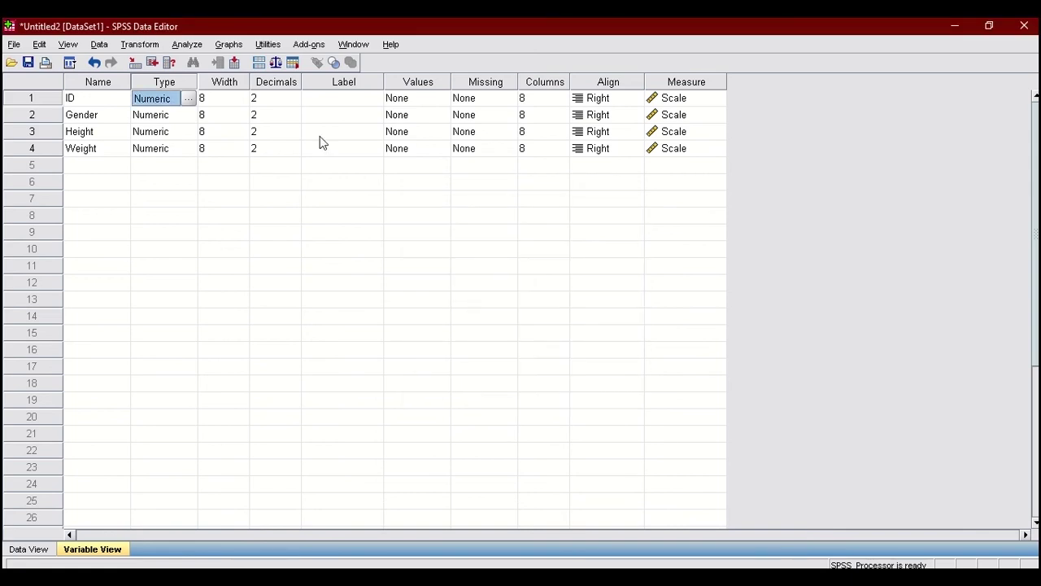
{"action": "left_click", "coordinate": [220, 97]}
{"action": "key", "text": "Tab"}
{"action": "left_click", "coordinate": [216, 98]}
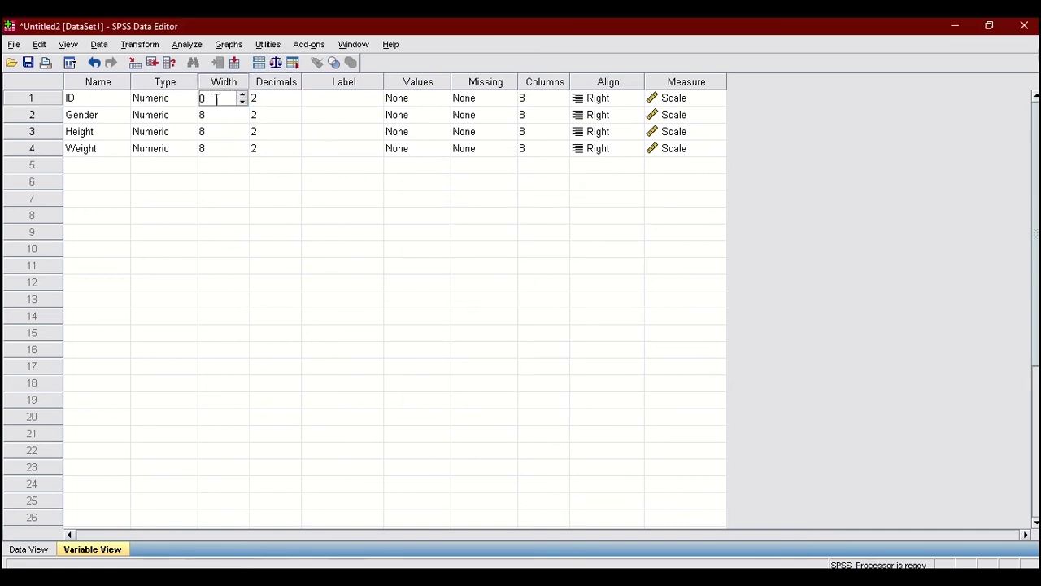
{"action": "left_click", "coordinate": [243, 102]}
{"action": "left_click", "coordinate": [243, 94]}
Step: Set the ID variable's decimals to 0 and check the ID values in the data grid
{"action": "left_click", "coordinate": [287, 102]}
{"action": "left_click", "coordinate": [294, 103]}
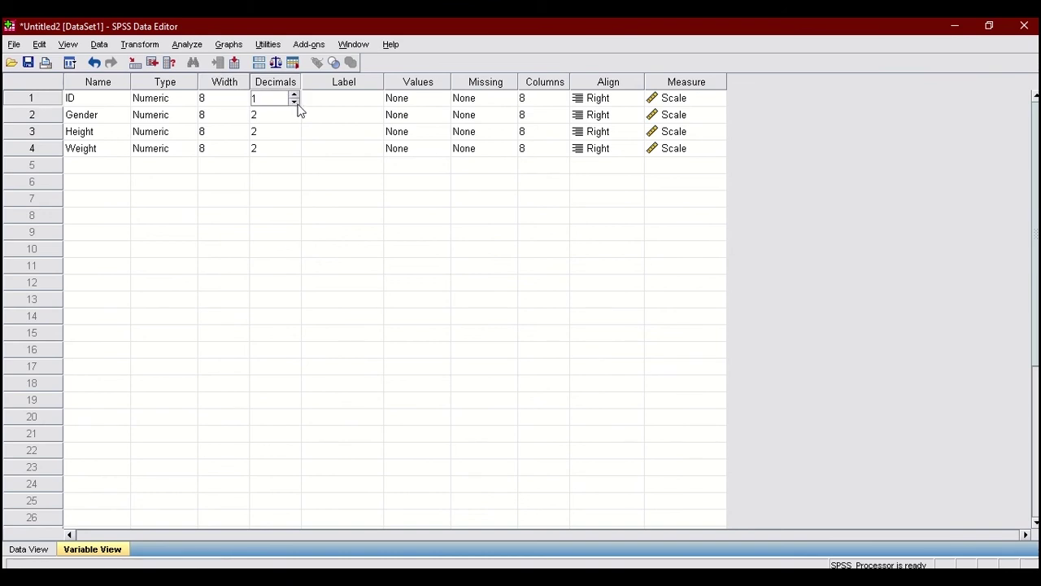
{"action": "left_click", "coordinate": [295, 102]}
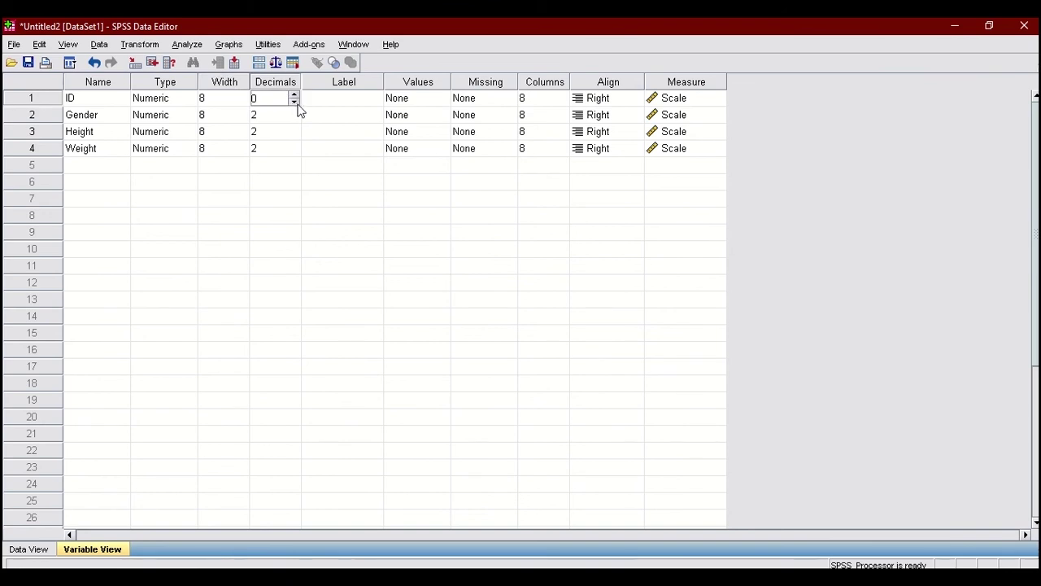
{"action": "left_click", "coordinate": [27, 550]}
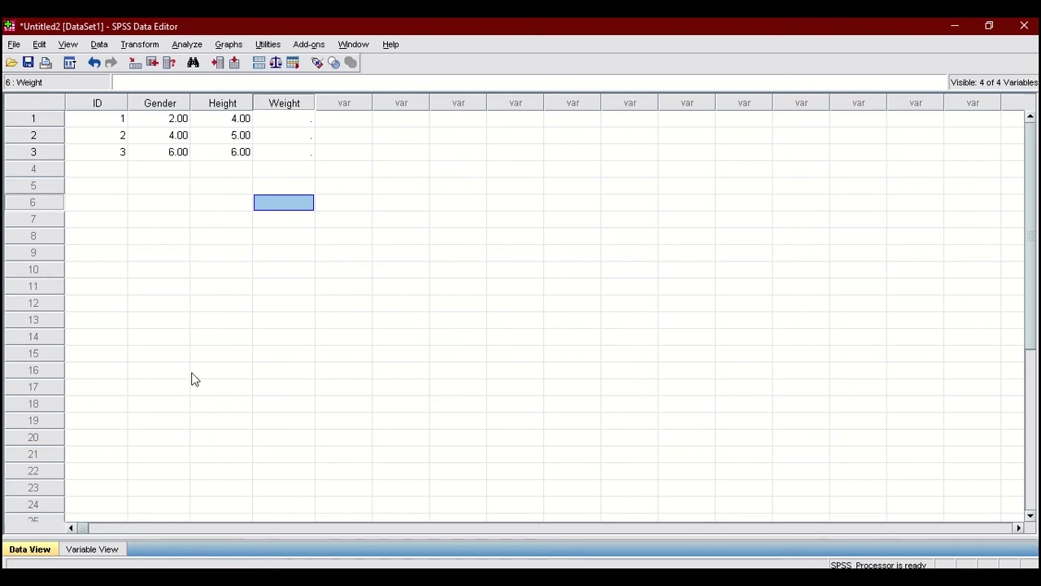
Step: Return to the variable definitions and widen the Label column to well over twice its width
{"action": "left_click", "coordinate": [96, 550]}
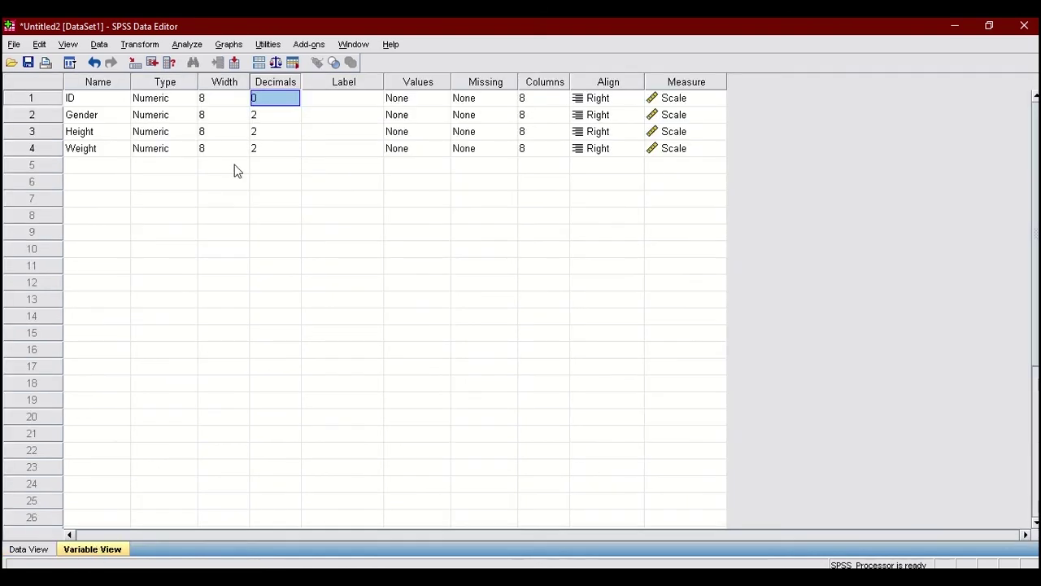
{"action": "left_click", "coordinate": [348, 108]}
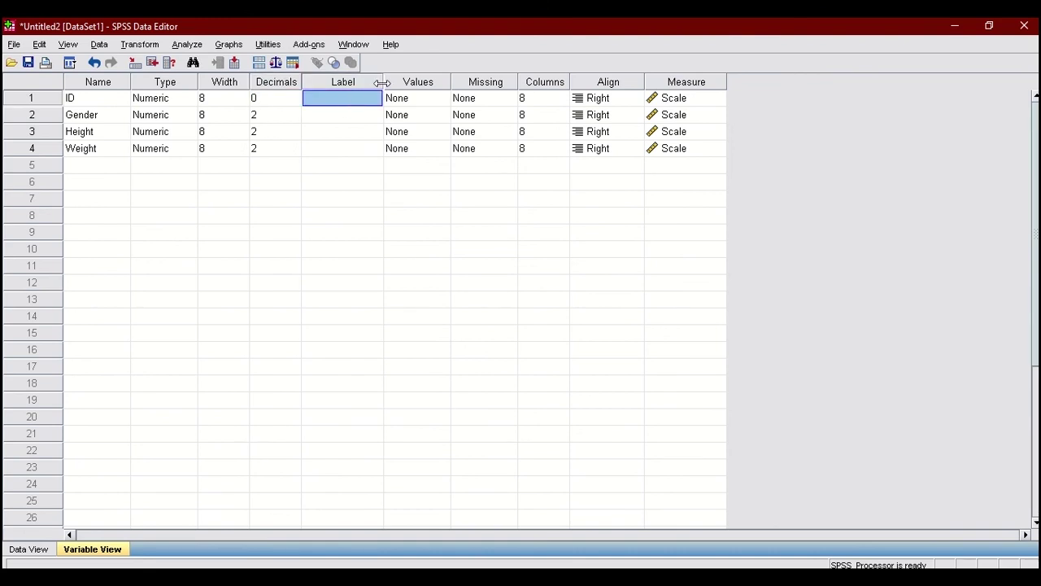
{"action": "left_click_drag", "start_coordinate": [382, 82], "coordinate": [600, 82]}
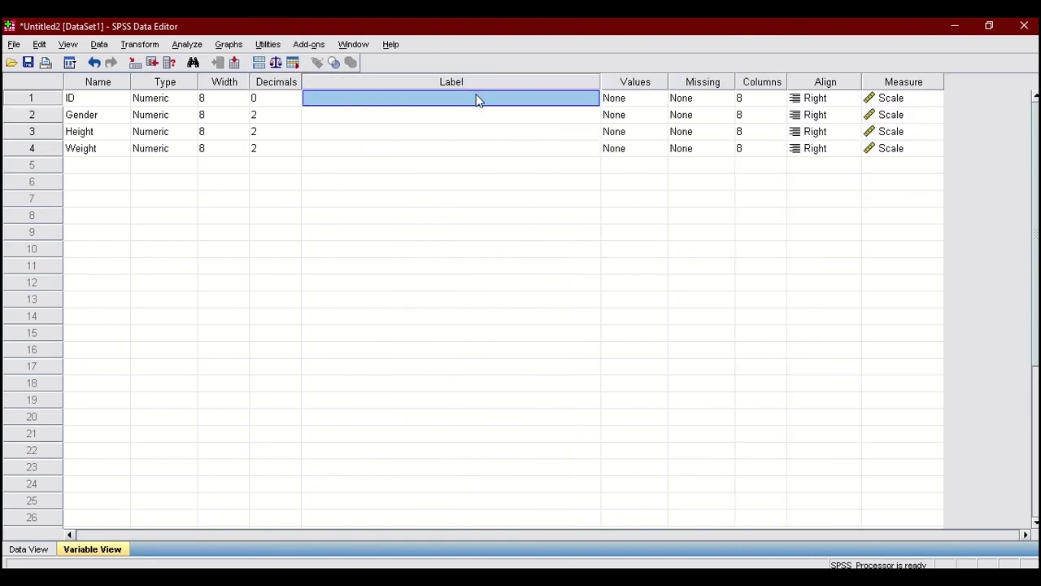
Step: Give the ID variable the label "Random Idetification Number"
{"action": "left_click", "coordinate": [469, 117]}
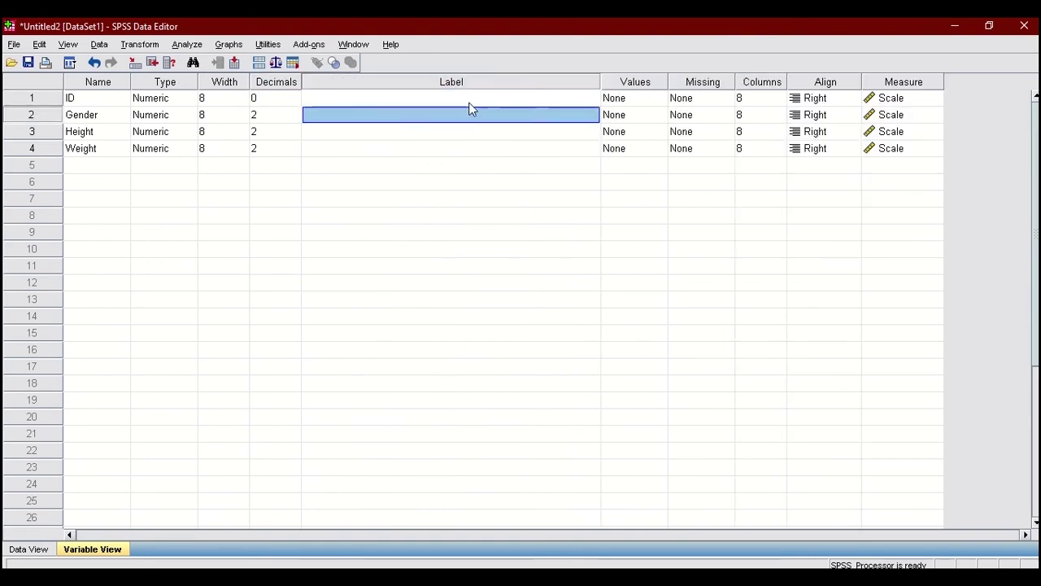
{"action": "left_click", "coordinate": [470, 103]}
{"action": "left_click", "coordinate": [470, 101]}
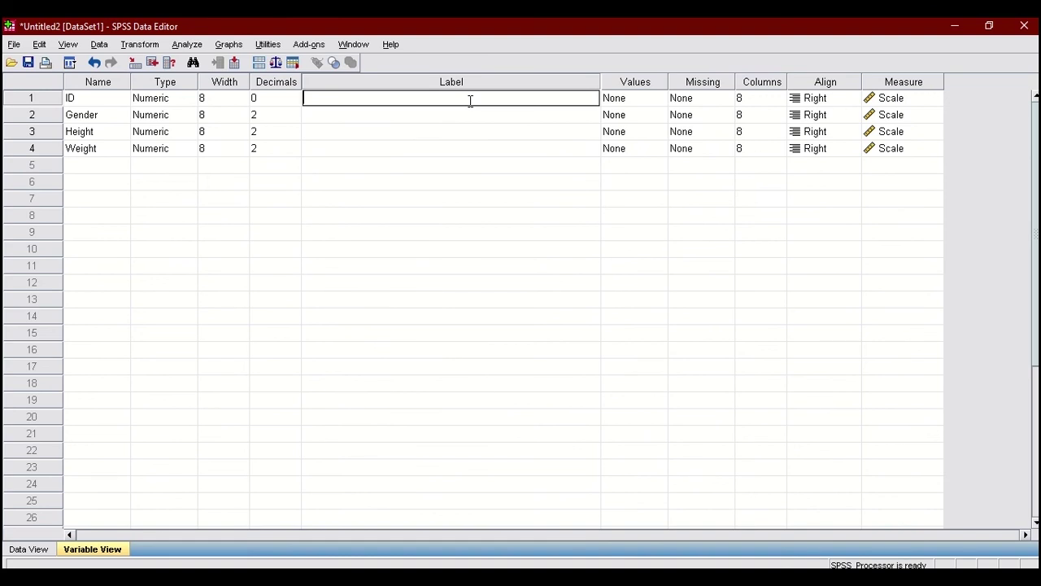
{"action": "type", "text": "Random Idetification N"}
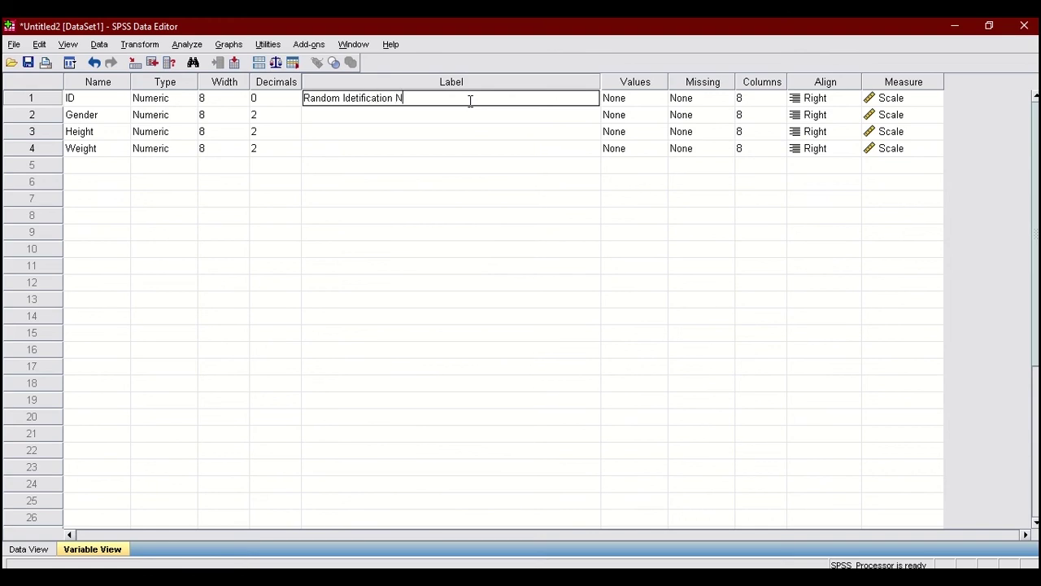
{"action": "type", "text": "umber"}
{"action": "left_click", "coordinate": [452, 119]}
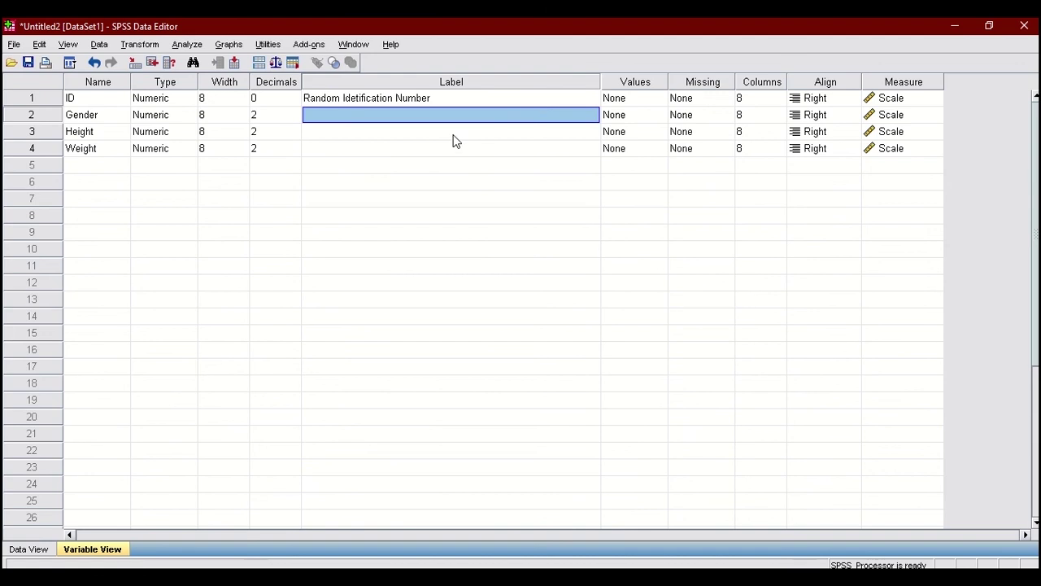
Step: Give the Height variable the label "Height In Inches"
{"action": "left_click", "coordinate": [453, 135]}
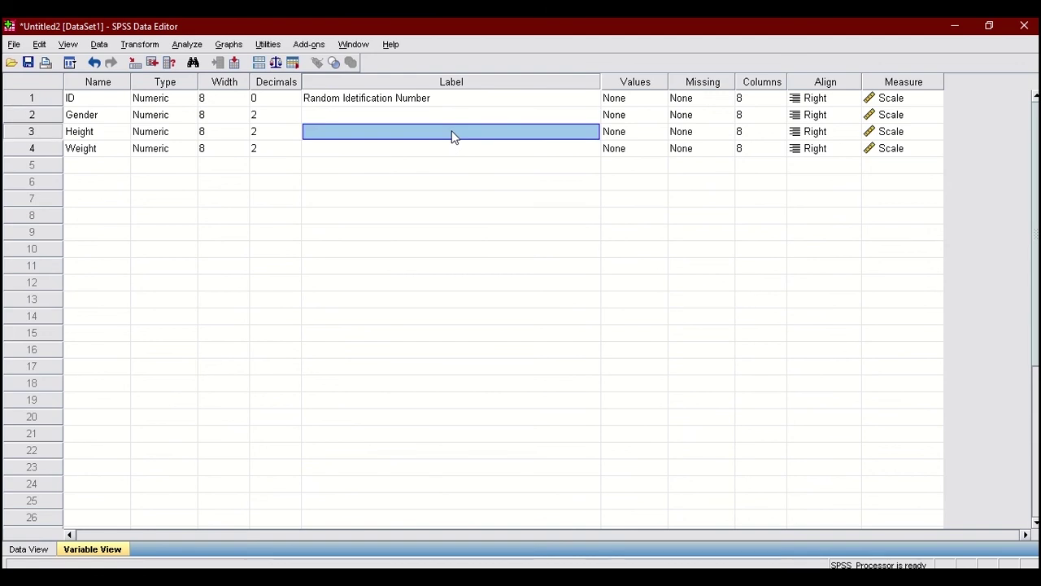
{"action": "type", "text": "Height"}
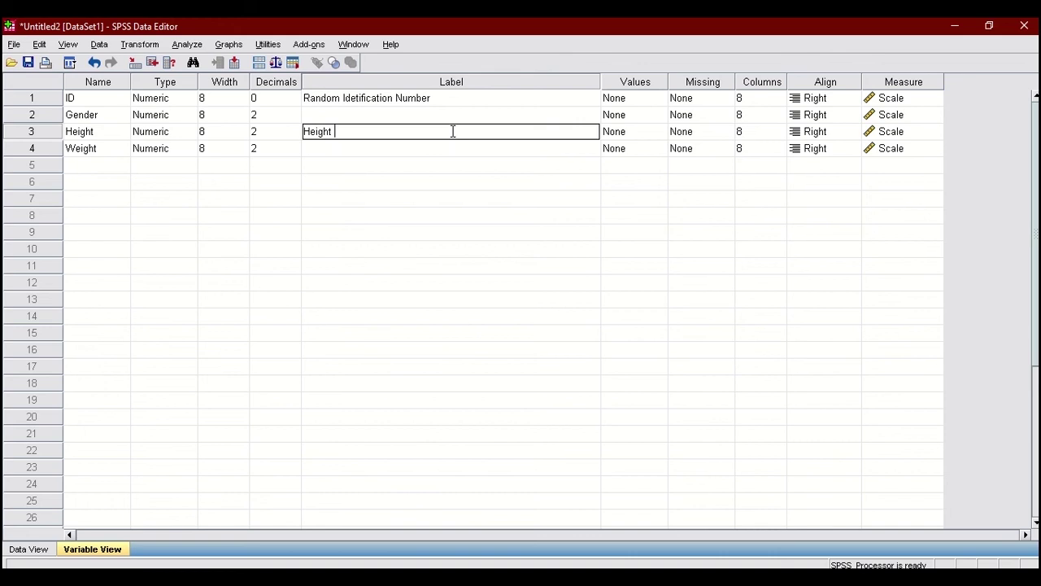
{"action": "type", "text": " In in"}
{"action": "type", "text": "=="}
{"action": "key", "text": "BackSpace"}
{"action": "key", "text": "BackSpace"}
{"action": "key", "text": "BackSpace"}
{"action": "type", "text": "Inches"}
Step: Give the Weight variable the label "Weight in pounds"
{"action": "left_click", "coordinate": [445, 156]}
{"action": "left_click", "coordinate": [443, 150]}
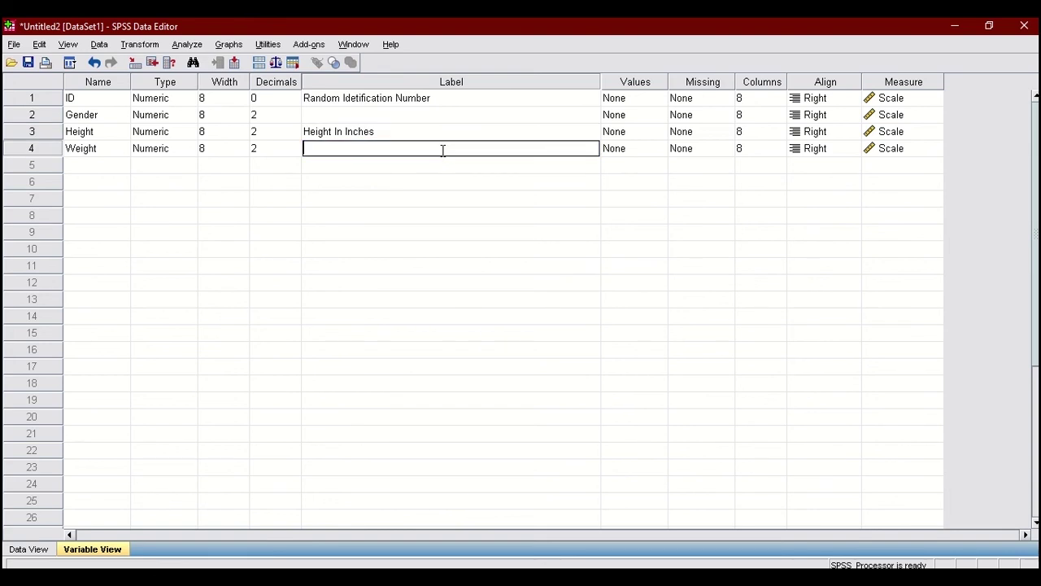
{"action": "type", "text": "Weigth"}
{"action": "key", "text": "BackSpace"}
{"action": "type", "text": "ht in pounds"}
{"action": "left_click", "coordinate": [425, 184]}
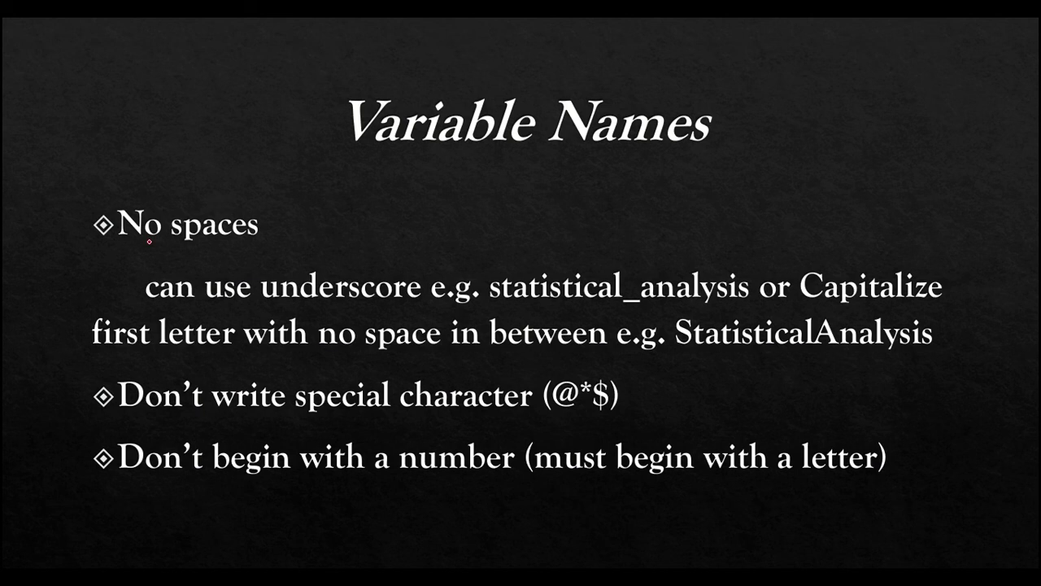
{"action": "left_click_drag", "start_coordinate": [149, 241], "coordinate": [273, 247]}
{"action": "left_click_drag", "start_coordinate": [523, 310], "coordinate": [713, 312]}
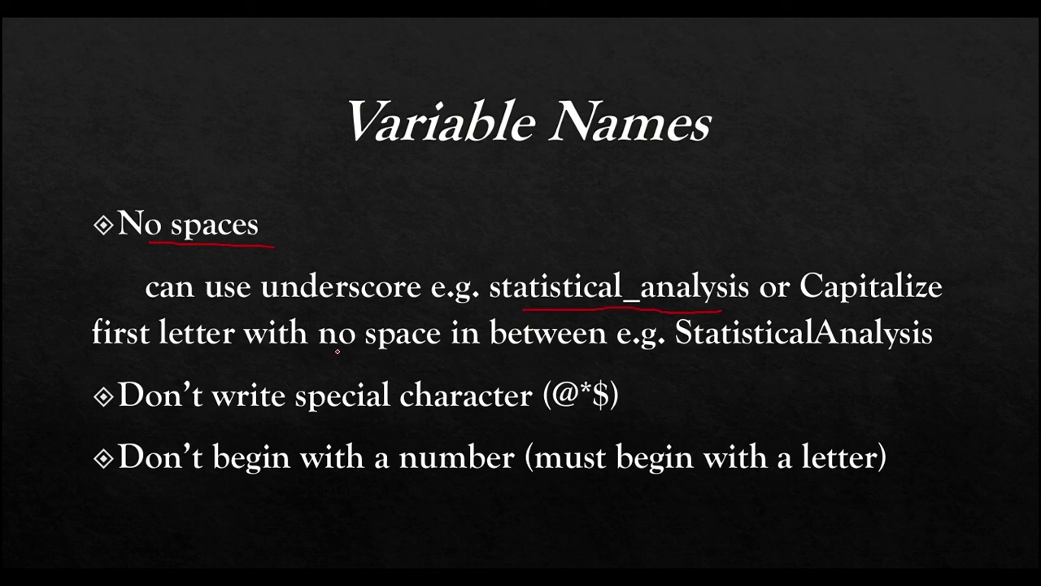
{"action": "left_click_drag", "start_coordinate": [684, 353], "coordinate": [901, 349]}
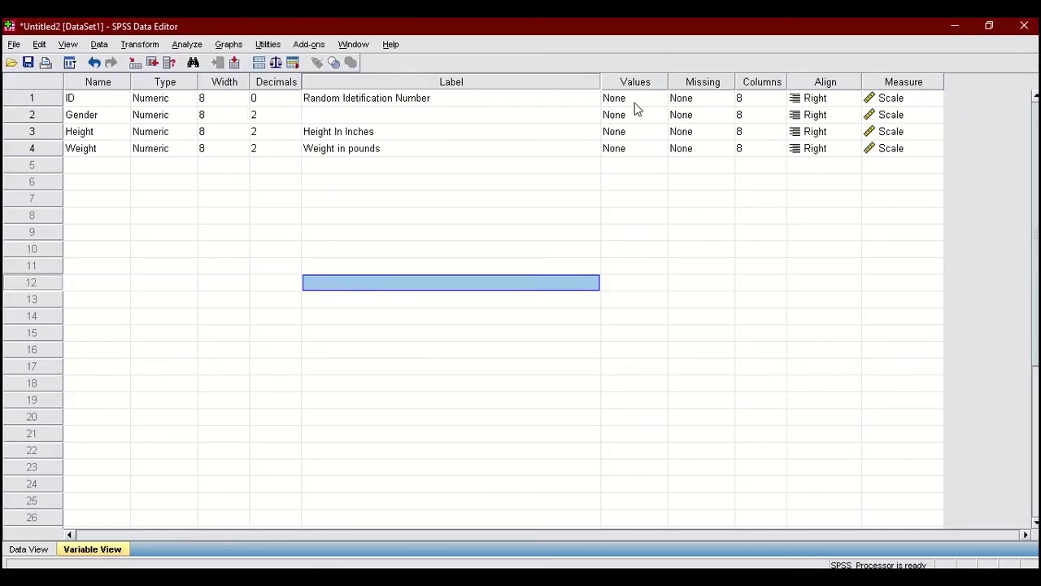
Step: Define value labels for the Gender variable, assigning Males to 1 and adding a second entry for females
{"action": "left_click", "coordinate": [635, 104]}
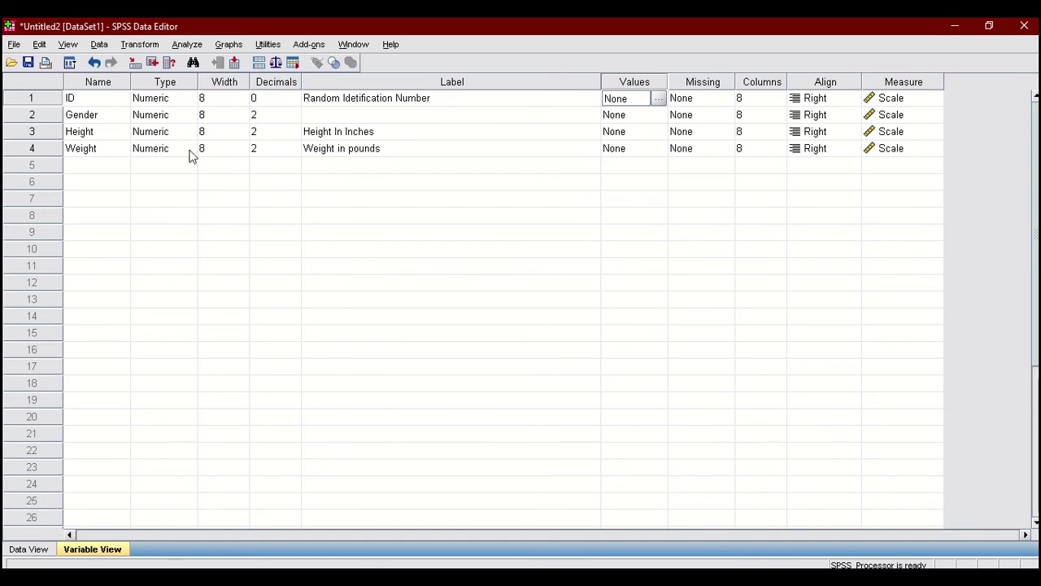
{"action": "left_click", "coordinate": [651, 115]}
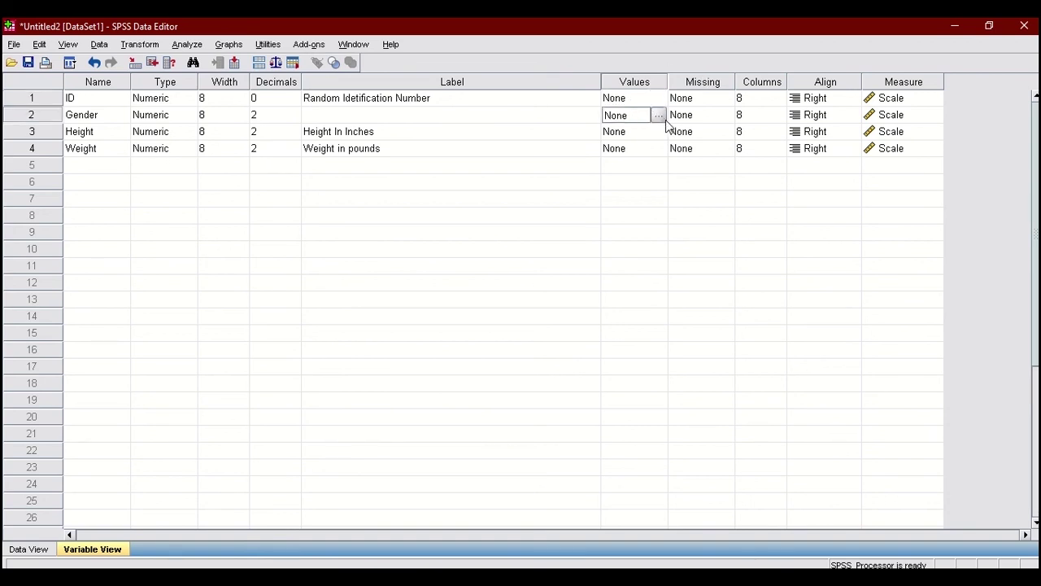
{"action": "left_click", "coordinate": [659, 115]}
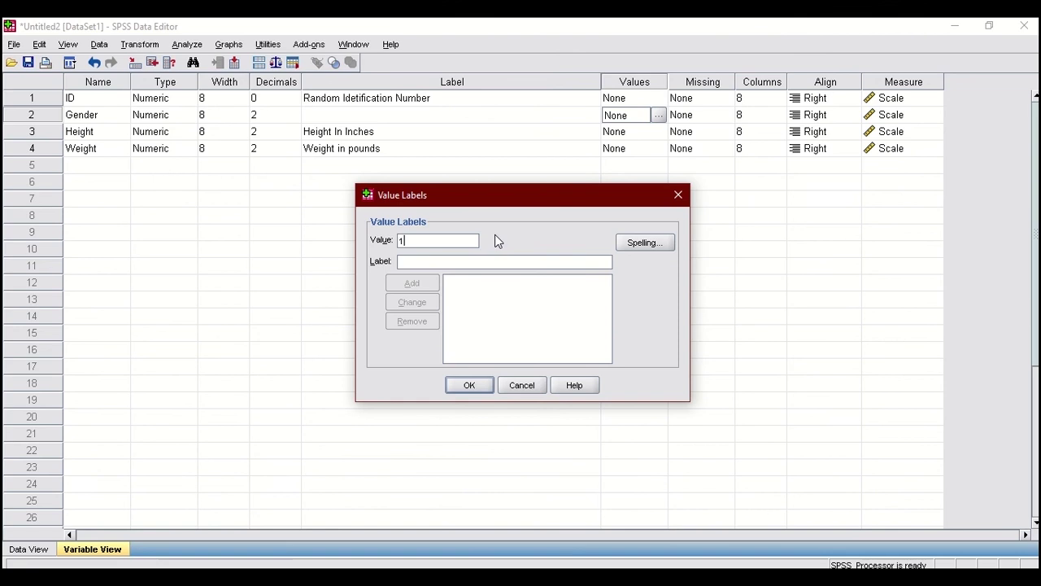
{"action": "left_click", "coordinate": [496, 262]}
{"action": "type", "text": "Males"}
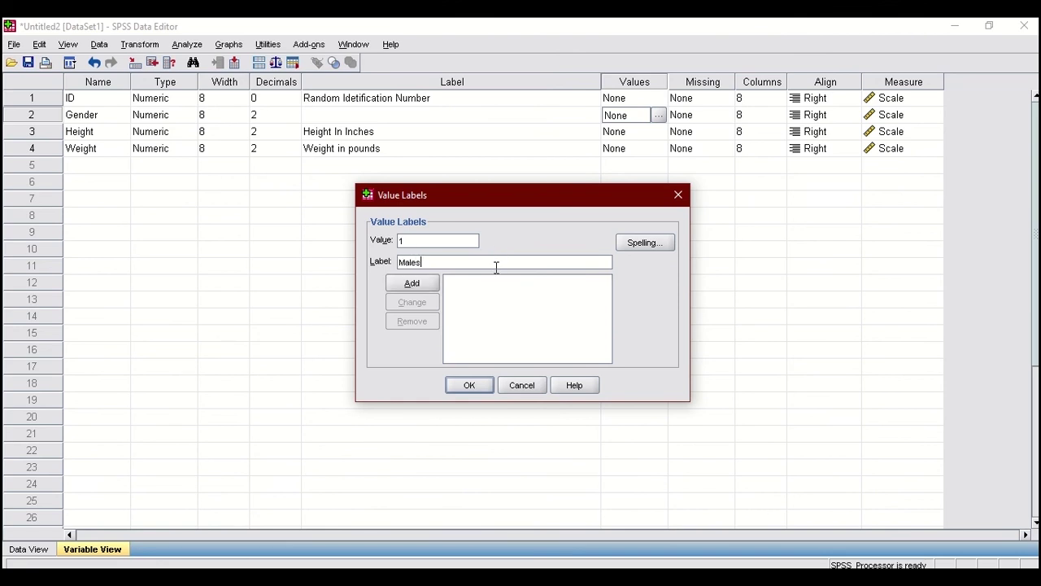
{"action": "left_click", "coordinate": [409, 285]}
{"action": "type", "text": "females"}
{"action": "left_click", "coordinate": [413, 282]}
{"action": "left_click", "coordinate": [470, 385]}
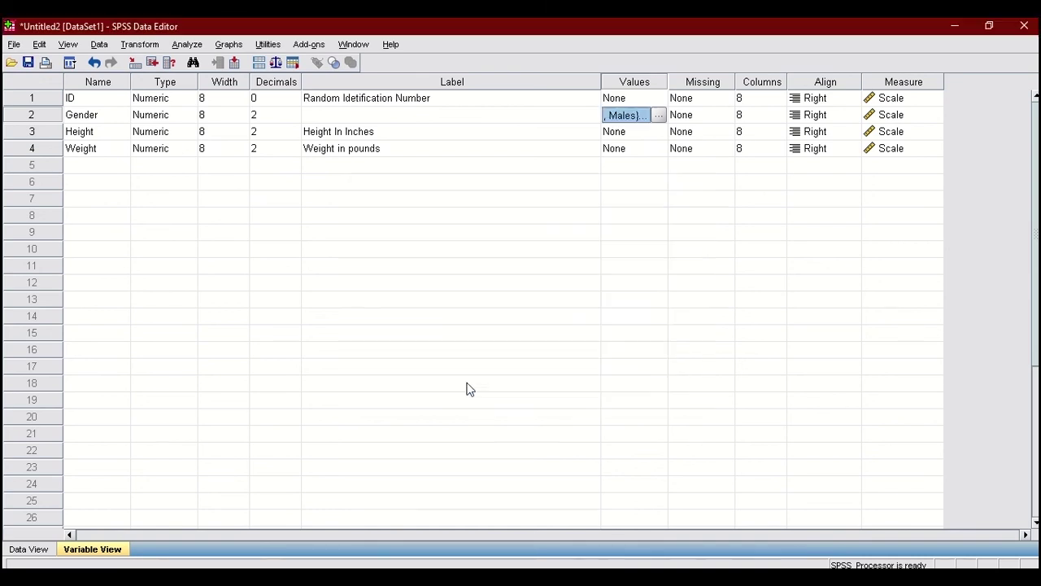
Step: Clear the Gender values of the first three cases in the data grid
{"action": "left_click", "coordinate": [23, 551]}
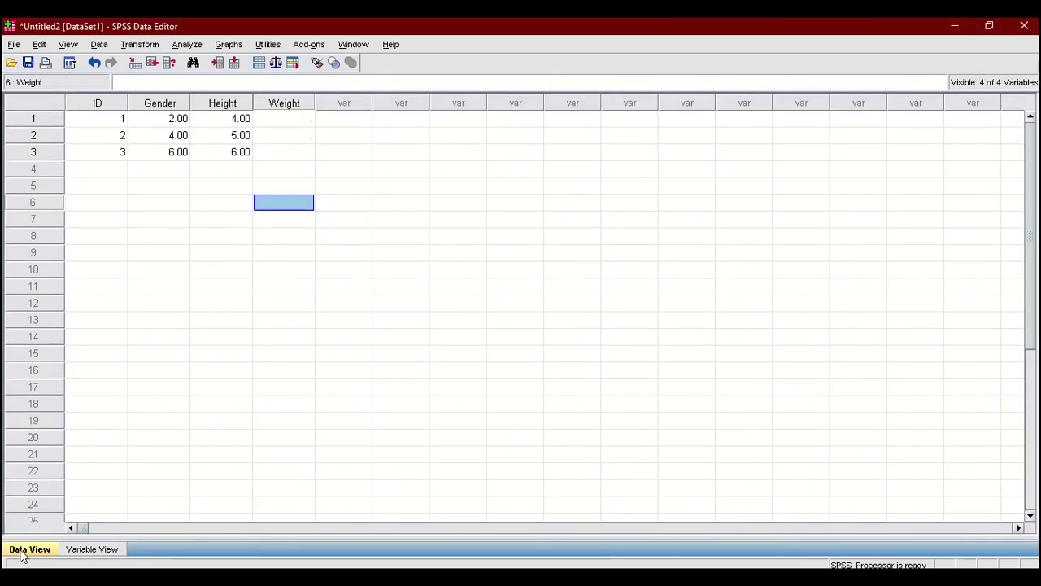
{"action": "left_click", "coordinate": [169, 121]}
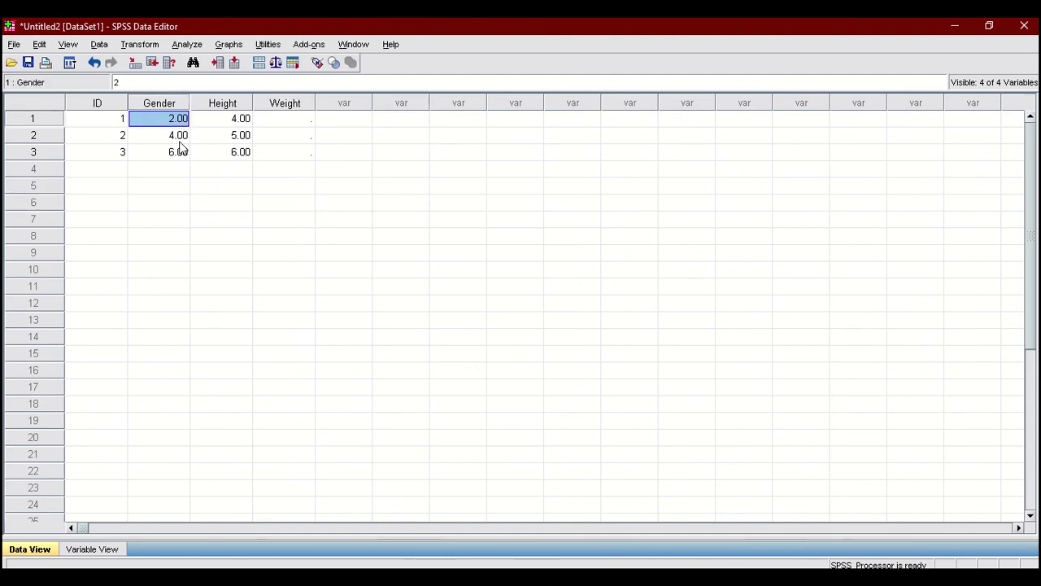
{"action": "key", "text": "Delete"}
{"action": "key", "text": "Down"}
{"action": "key", "text": "Delete"}
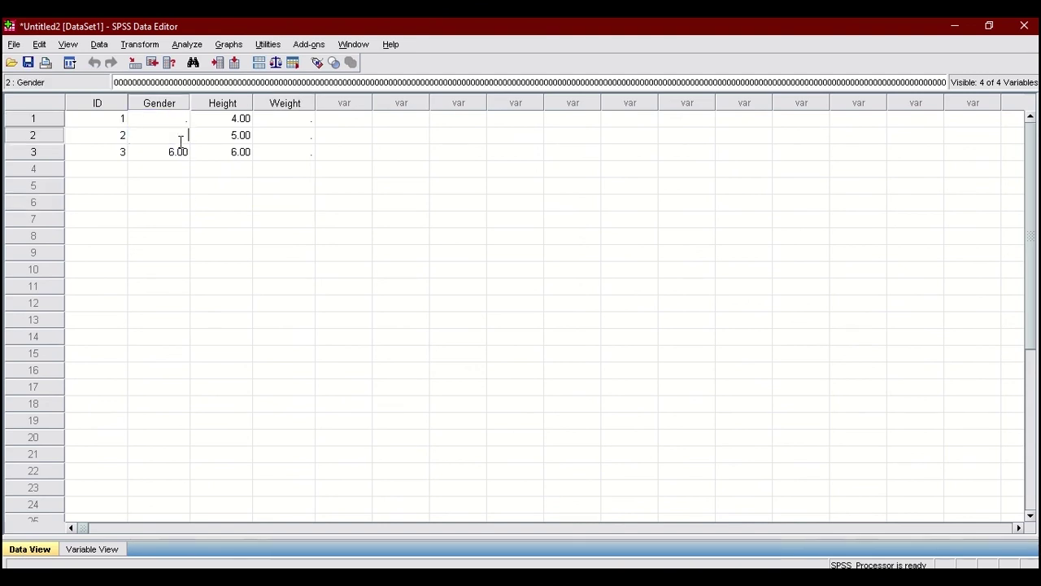
{"action": "key", "text": "Down"}
{"action": "key", "text": "Delete"}
Step: Enter the Gender codes 1, 2 and 1 for the first three cases
{"action": "left_click", "coordinate": [178, 119]}
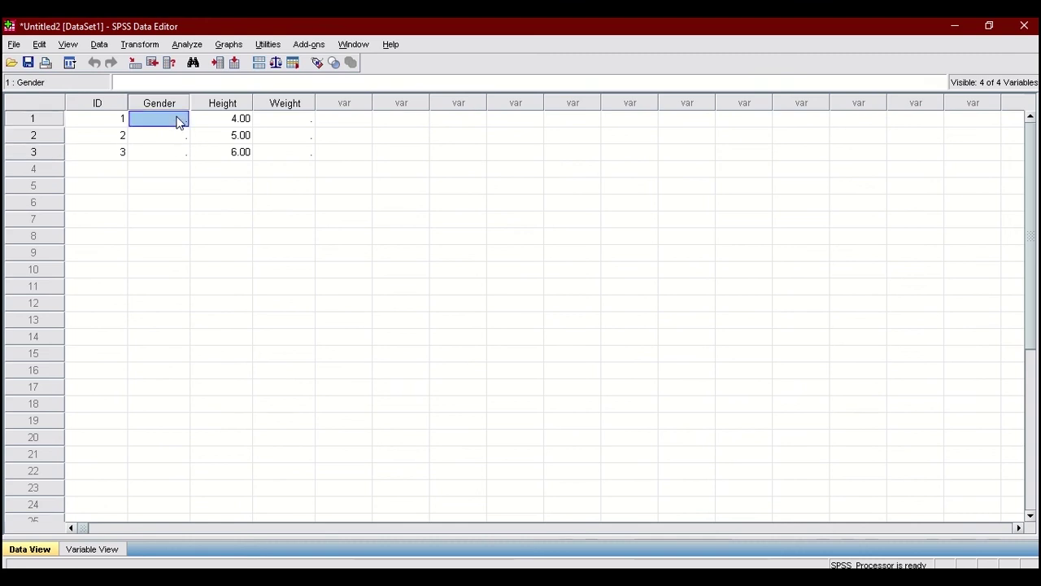
{"action": "type", "text": "1"}
{"action": "key", "text": "Return"}
{"action": "type", "text": "2"}
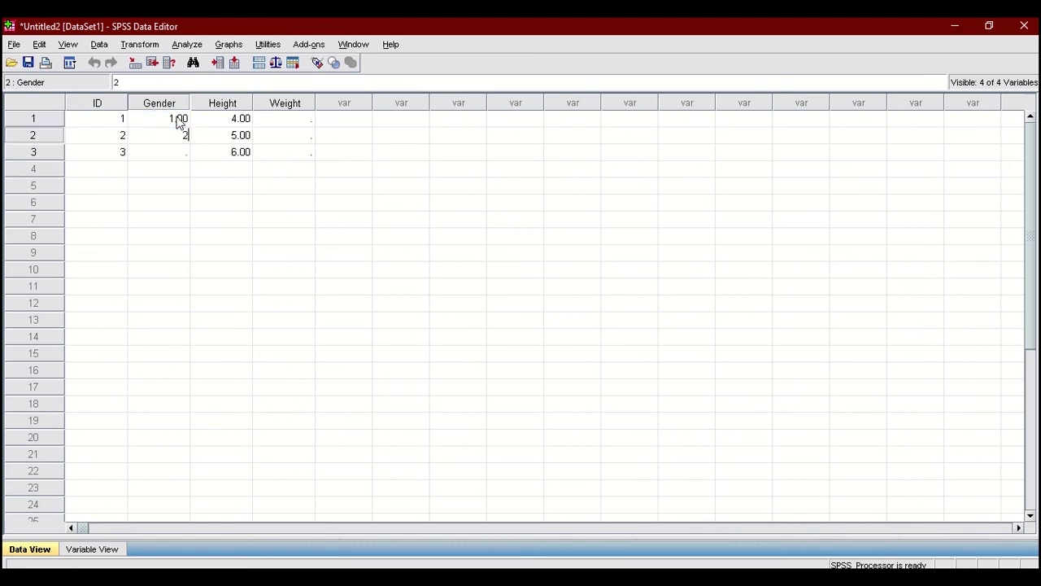
{"action": "key", "text": "Return"}
{"action": "type", "text": "1"}
Step: Reduce the ID variable's display column width by several characters in the variable definitions
{"action": "key", "text": "ctrl+t"}
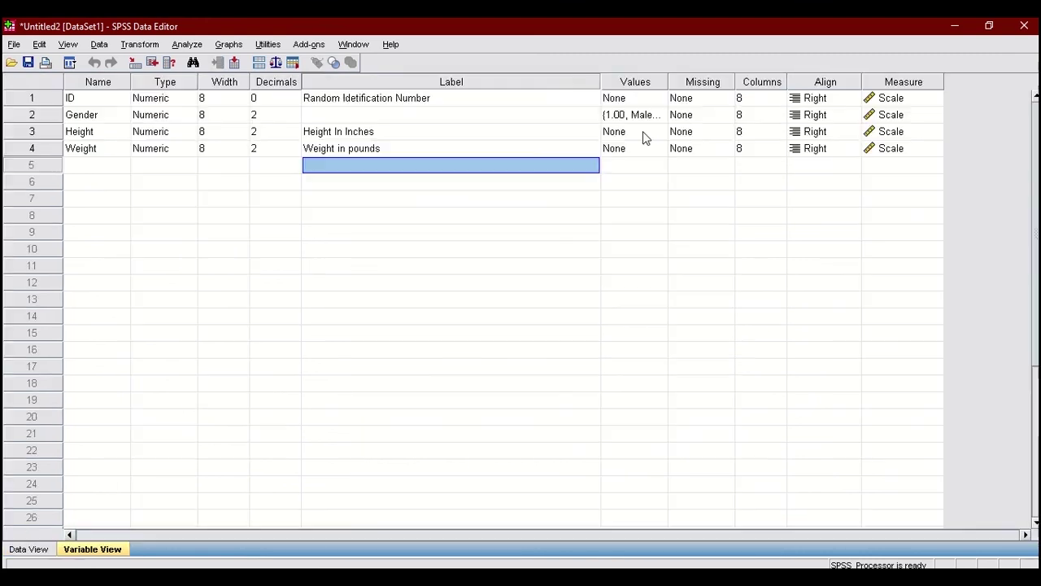
{"action": "left_click", "coordinate": [763, 99]}
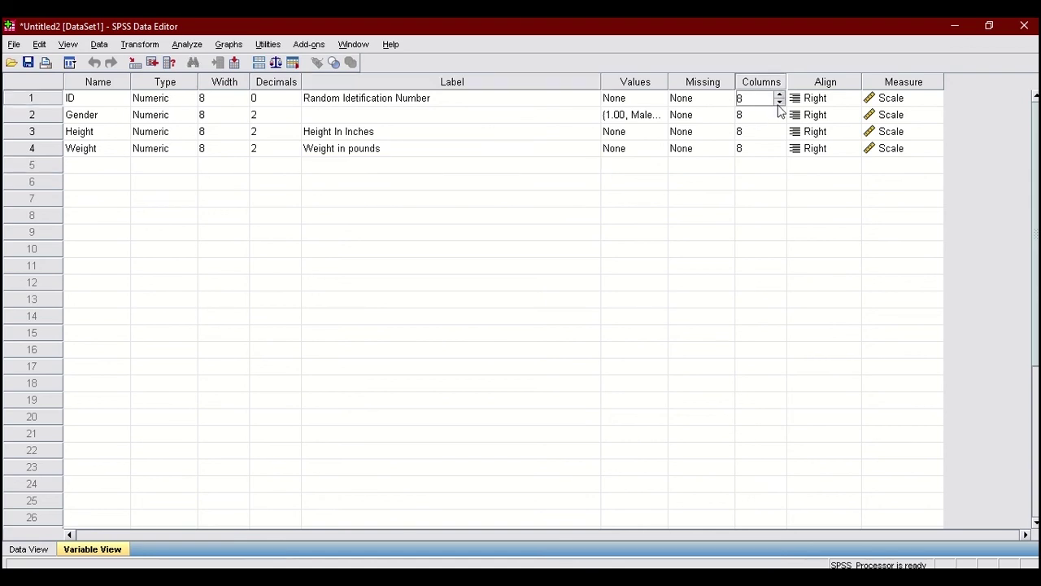
{"action": "left_click", "coordinate": [778, 103]}
{"action": "left_click", "coordinate": [778, 103]}
{"action": "left_click", "coordinate": [779, 103]}
{"action": "left_click", "coordinate": [778, 103]}
{"action": "left_click", "coordinate": [779, 104]}
Step: Widen the ID column directly in the data grid to a width of 7 and return to the variable definitions
{"action": "left_click", "coordinate": [30, 549]}
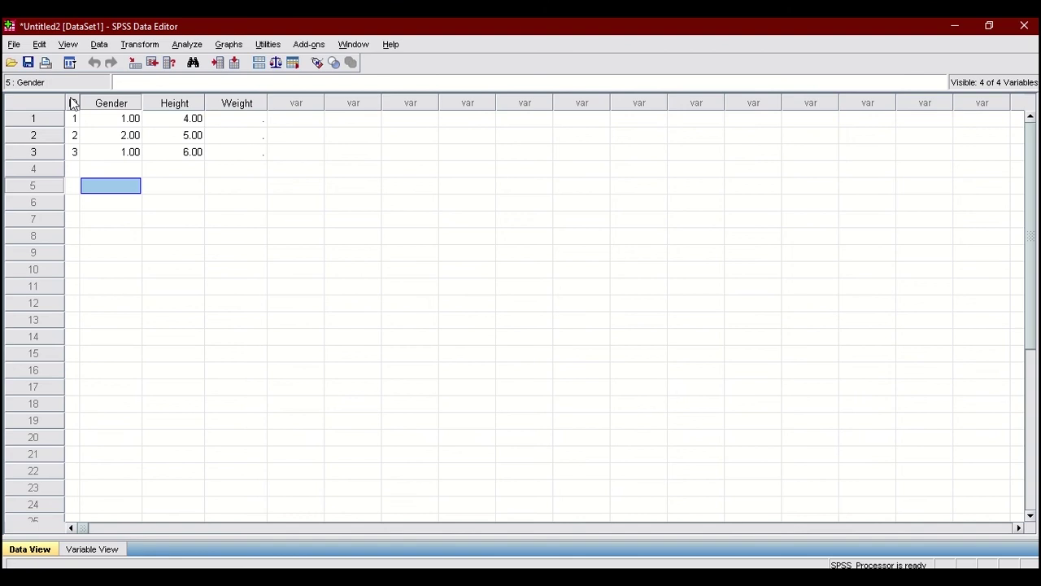
{"action": "left_click_drag", "start_coordinate": [79, 102], "coordinate": [116, 104]}
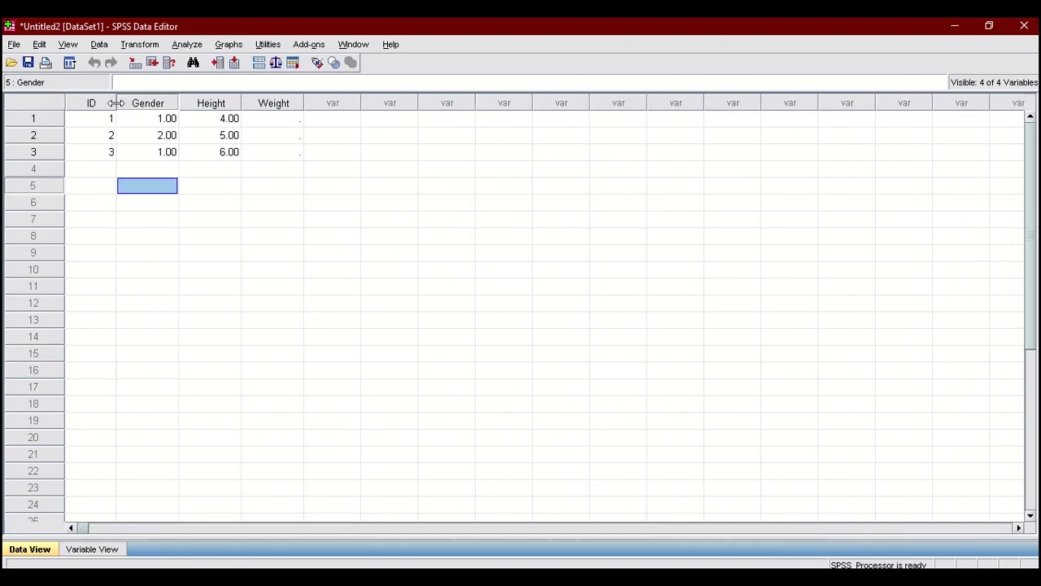
{"action": "left_click", "coordinate": [107, 551]}
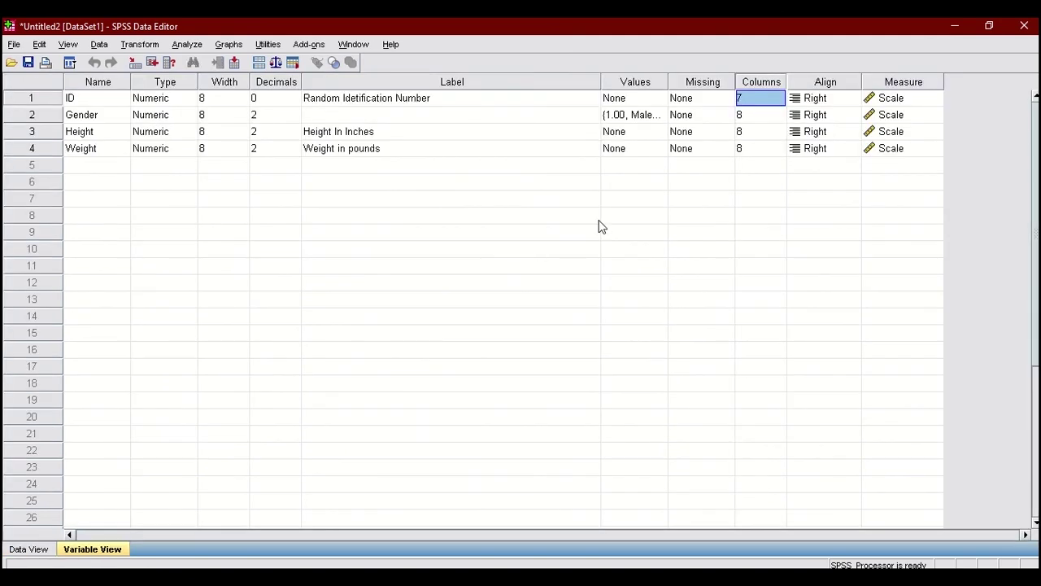
Step: Set the ID variable's alignment to Left and check the alignment of its values in the data grid
{"action": "left_click", "coordinate": [817, 83]}
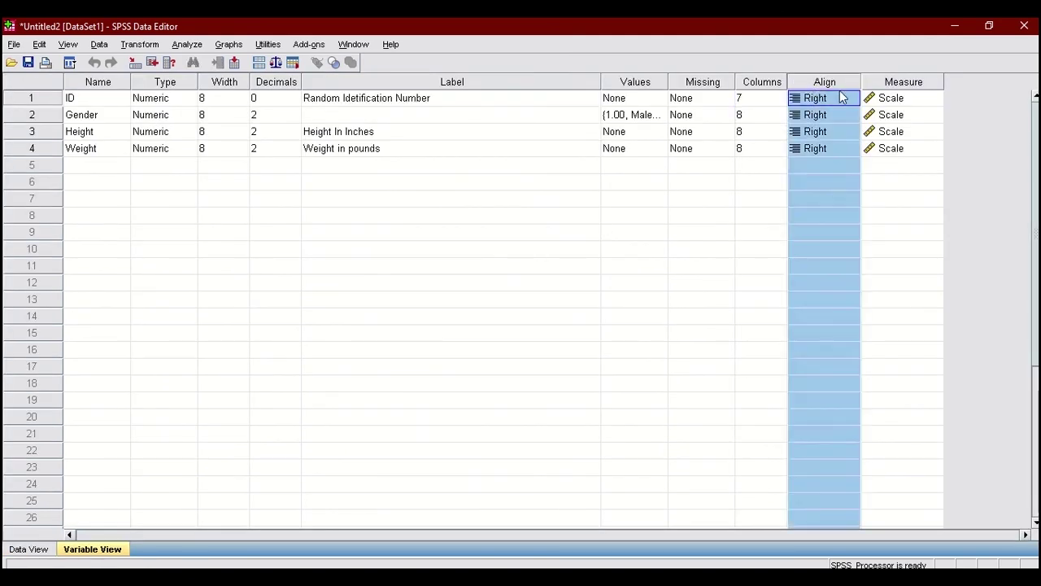
{"action": "left_click", "coordinate": [838, 98]}
{"action": "left_click", "coordinate": [851, 98]}
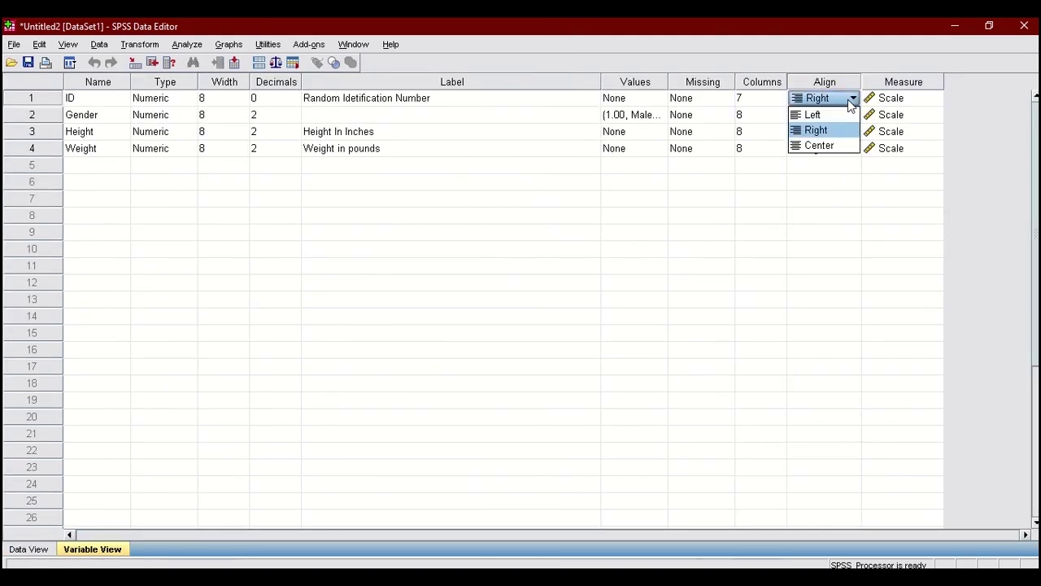
{"action": "left_click", "coordinate": [839, 114]}
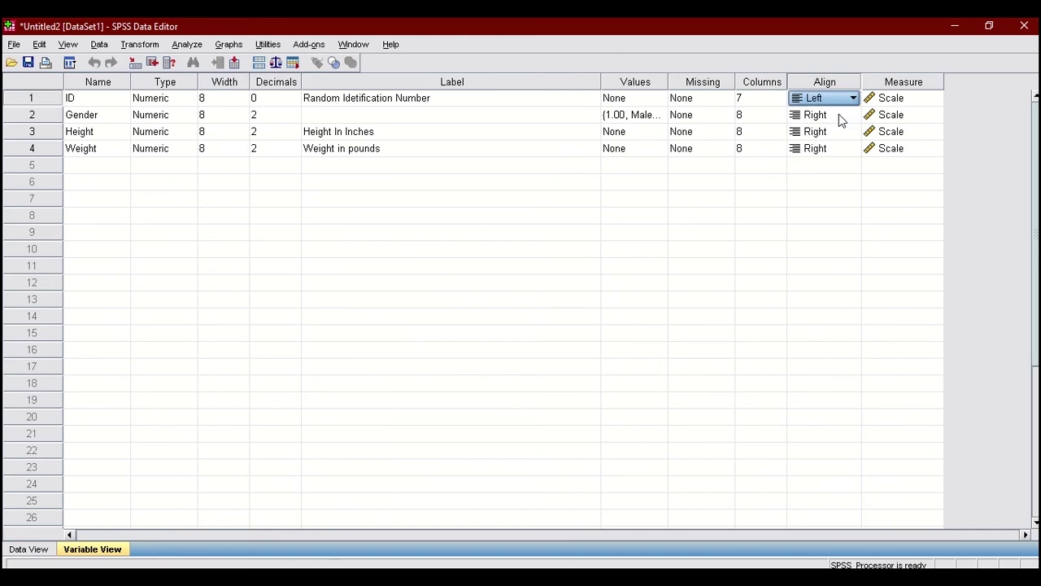
{"action": "left_click", "coordinate": [16, 553]}
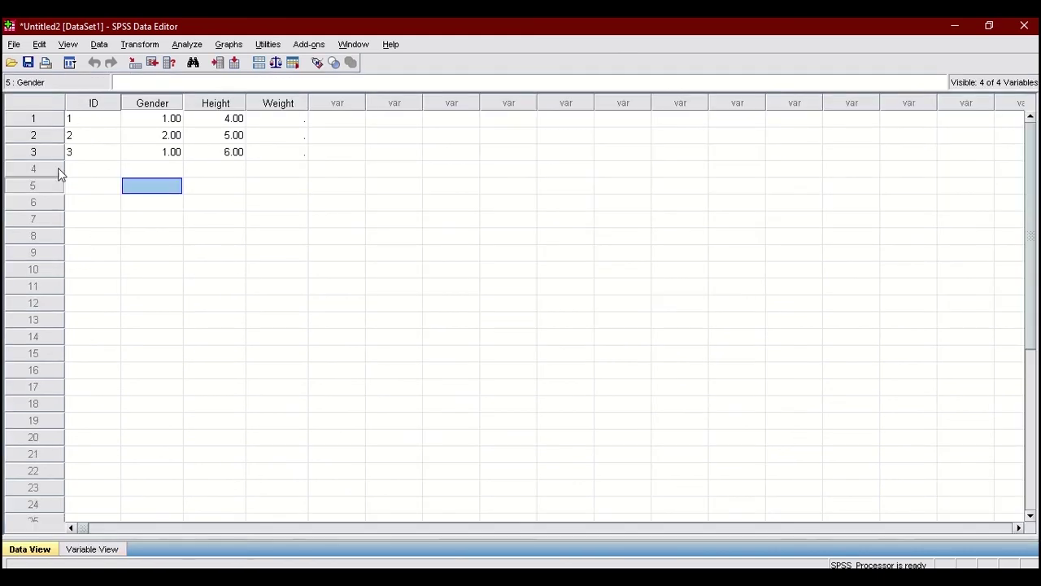
{"action": "left_click", "coordinate": [104, 556]}
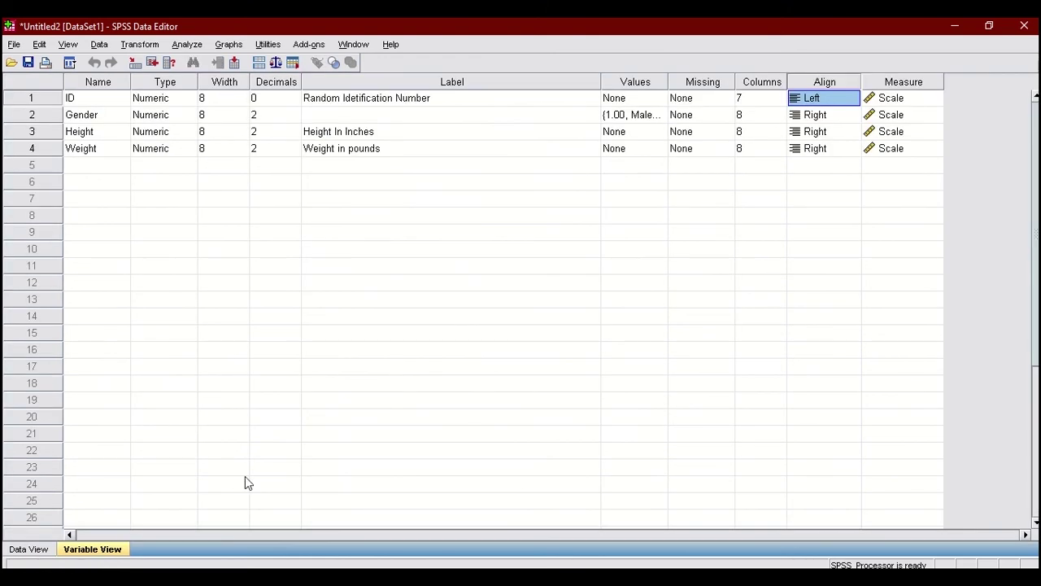
Step: Set the measurement level of the ID and Gender variables to Nominal
{"action": "left_click", "coordinate": [904, 82]}
{"action": "left_click", "coordinate": [32, 249]}
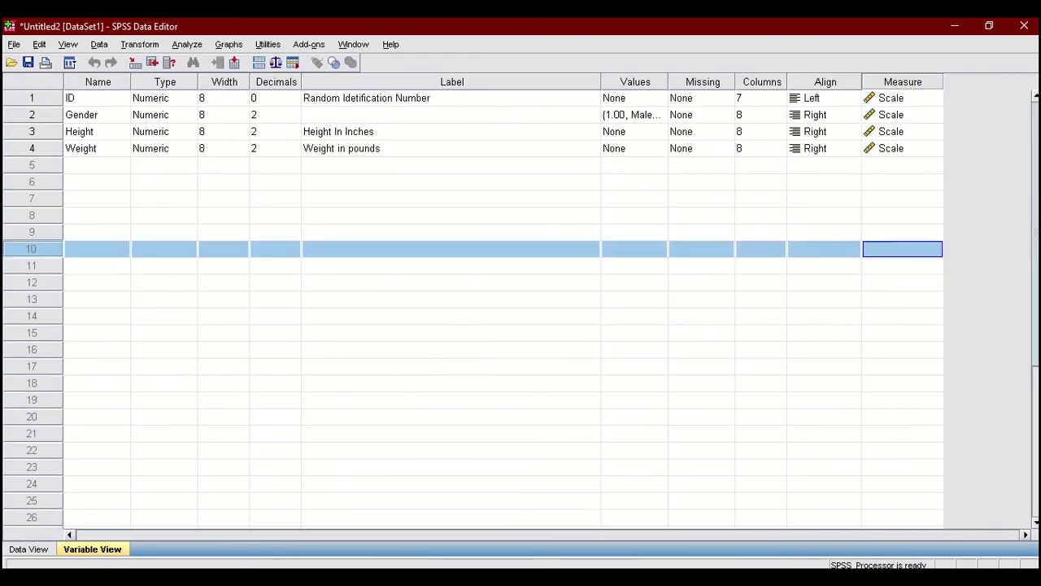
{"action": "left_click", "coordinate": [895, 99]}
{"action": "left_click", "coordinate": [934, 98]}
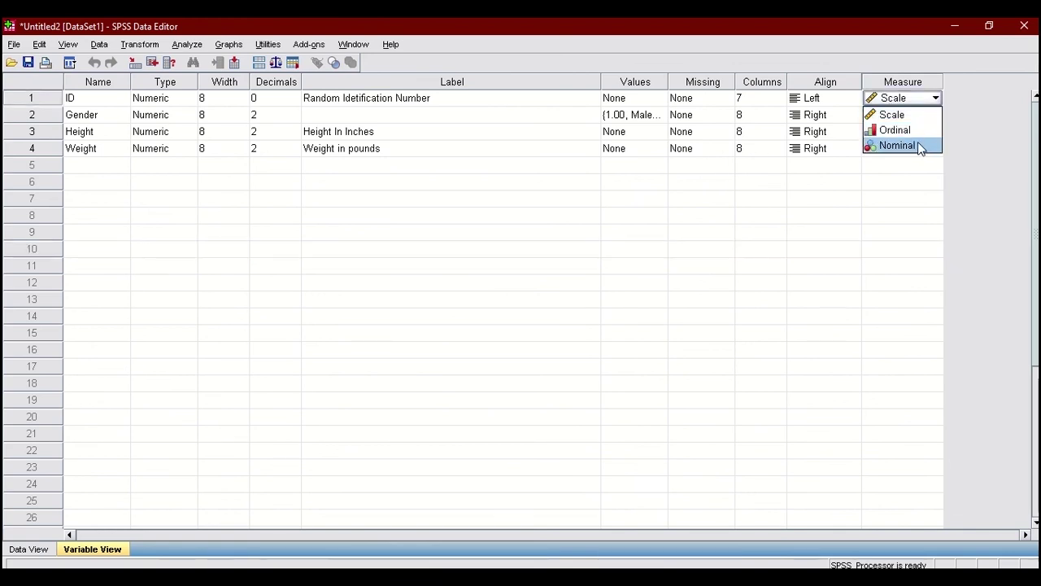
{"action": "left_click", "coordinate": [922, 145]}
{"action": "left_click", "coordinate": [923, 115]}
{"action": "left_click", "coordinate": [934, 114]}
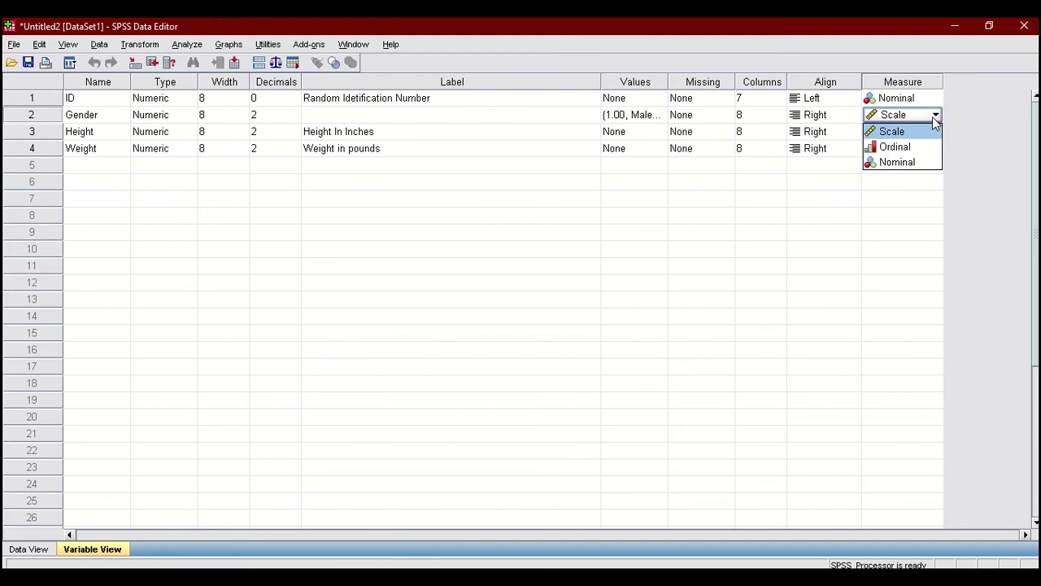
{"action": "left_click", "coordinate": [911, 162]}
Step: Review the measurement level of the Height and Weight variables and keep both as Scale
{"action": "left_click", "coordinate": [905, 133]}
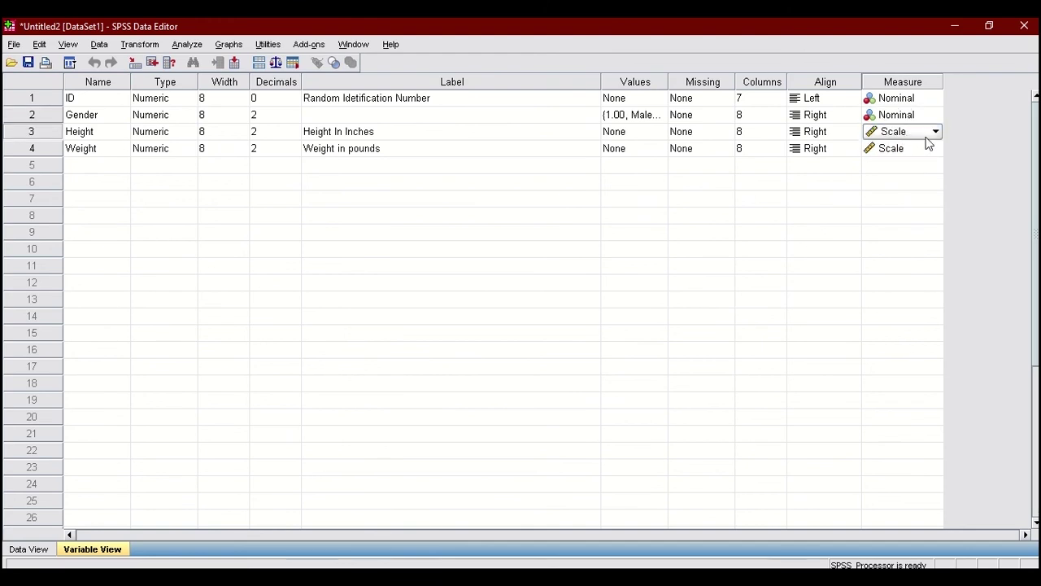
{"action": "left_click", "coordinate": [928, 135]}
{"action": "left_click", "coordinate": [927, 136]}
{"action": "left_click", "coordinate": [927, 136]}
{"action": "left_click", "coordinate": [927, 147]}
{"action": "left_click", "coordinate": [761, 217]}
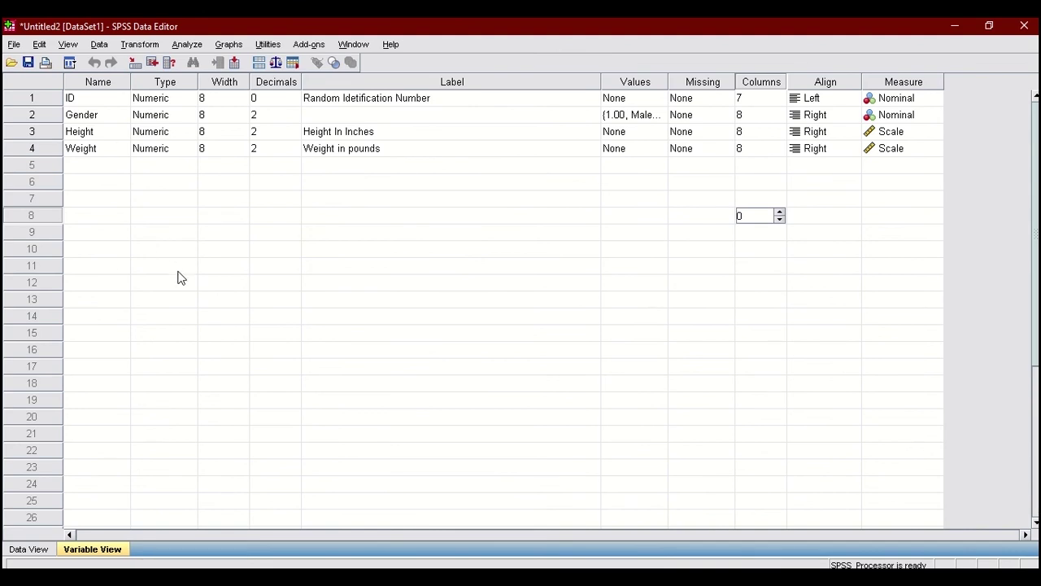
Step: Enter the Weight values 34, 44 and 54 for the first three cases in the data grid
{"action": "left_click", "coordinate": [29, 549]}
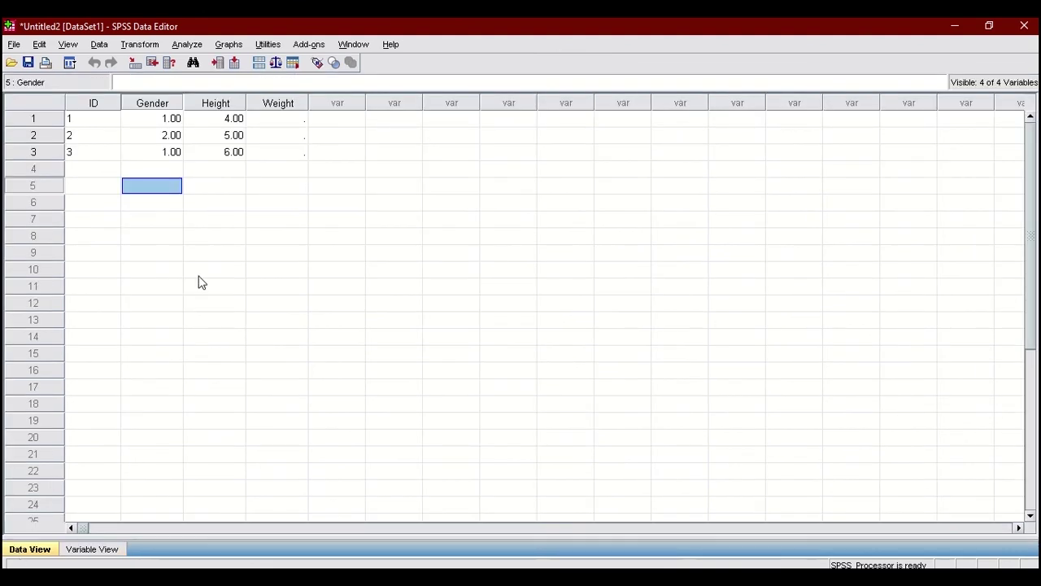
{"action": "left_click", "coordinate": [289, 122]}
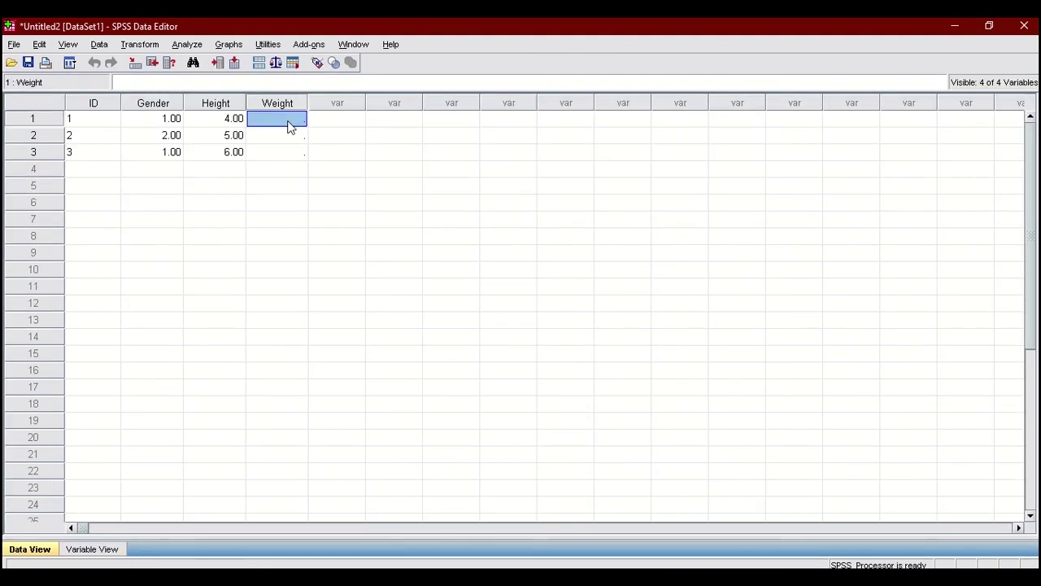
{"action": "type", "text": "34"}
{"action": "key", "text": "Return"}
{"action": "type", "text": "44"}
{"action": "key", "text": "Return"}
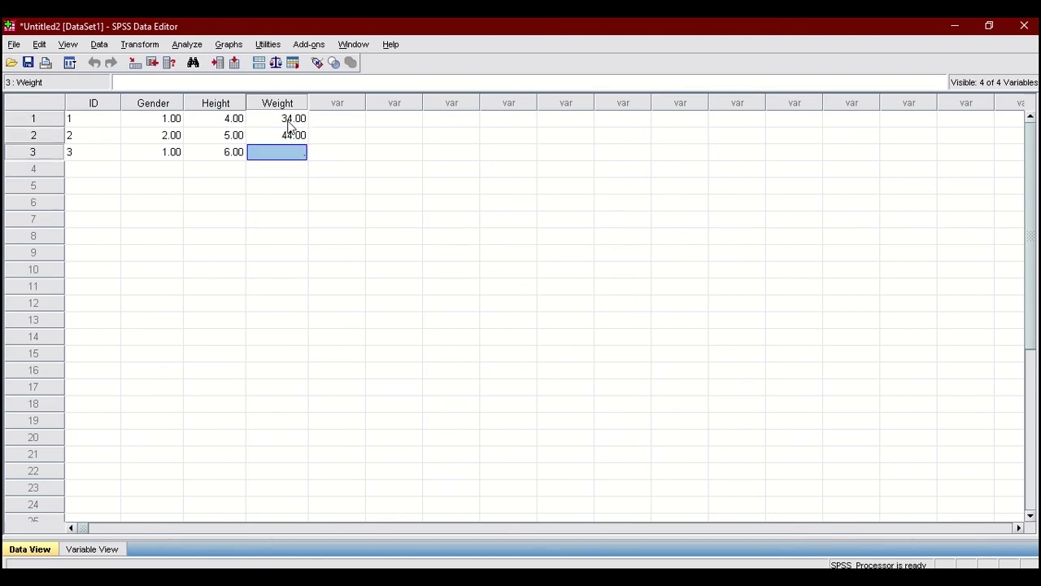
{"action": "type", "text": "54"}
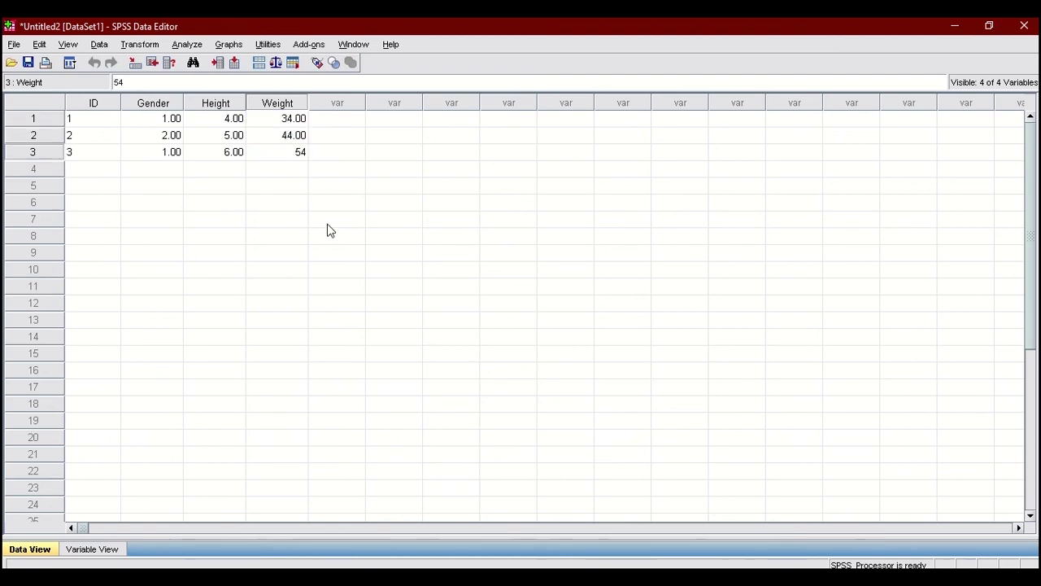